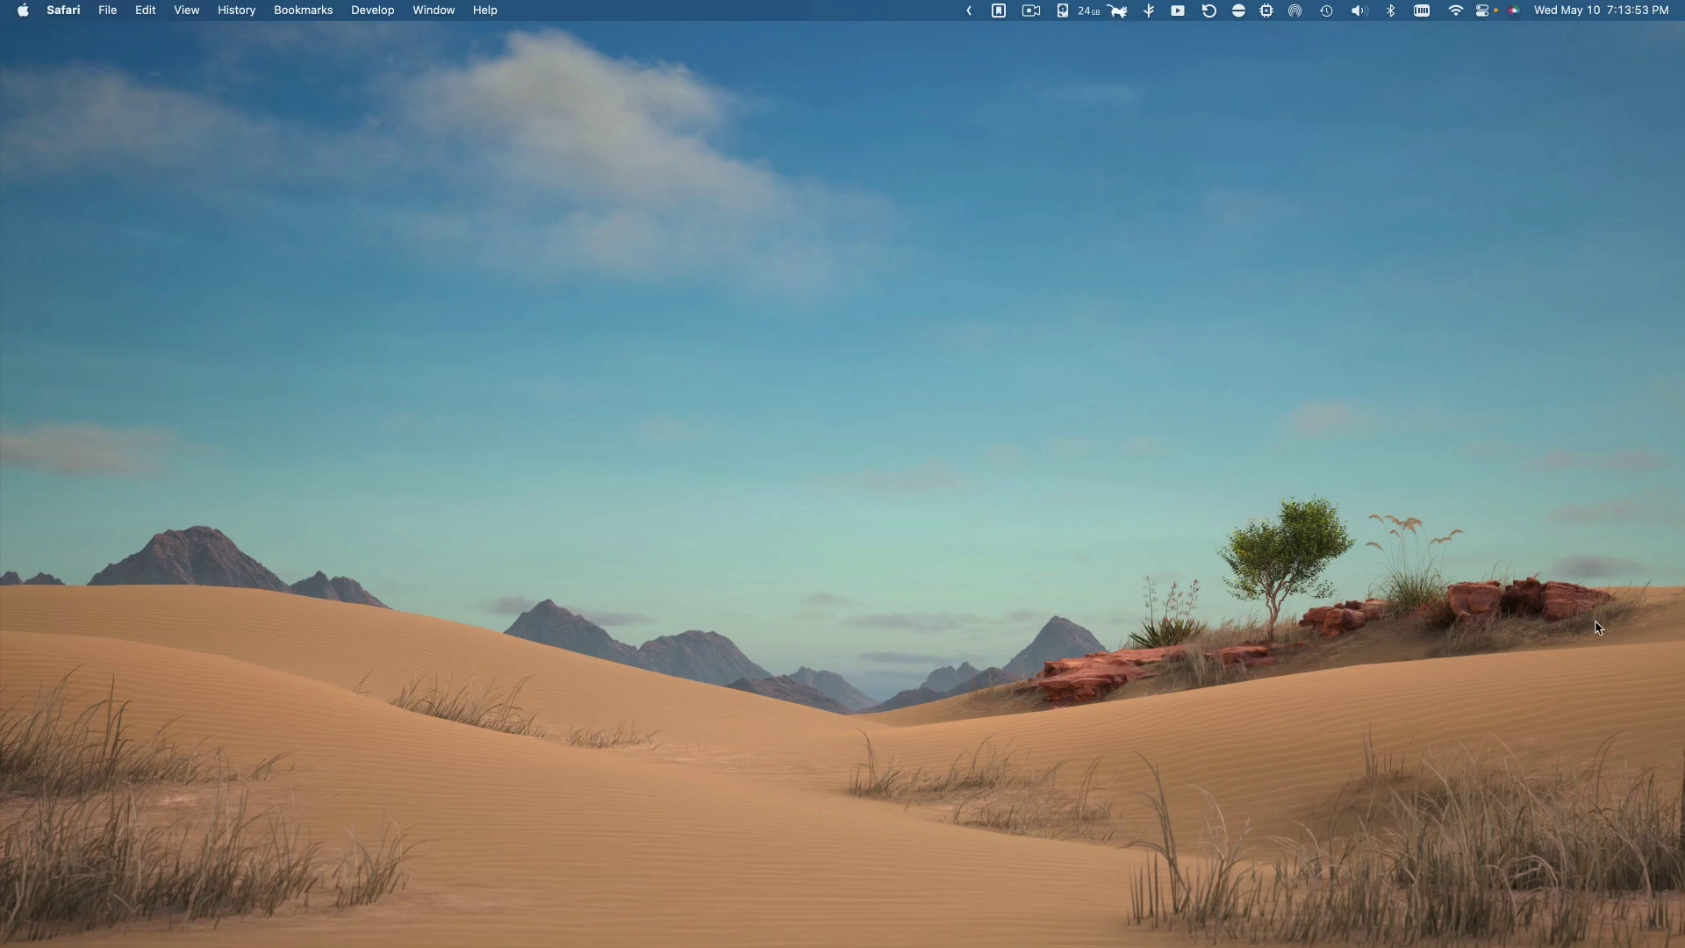
Switch to Steam and launch Half-Life 2 from the library
mouse_move(1678, 627)
left_click(1667, 555)
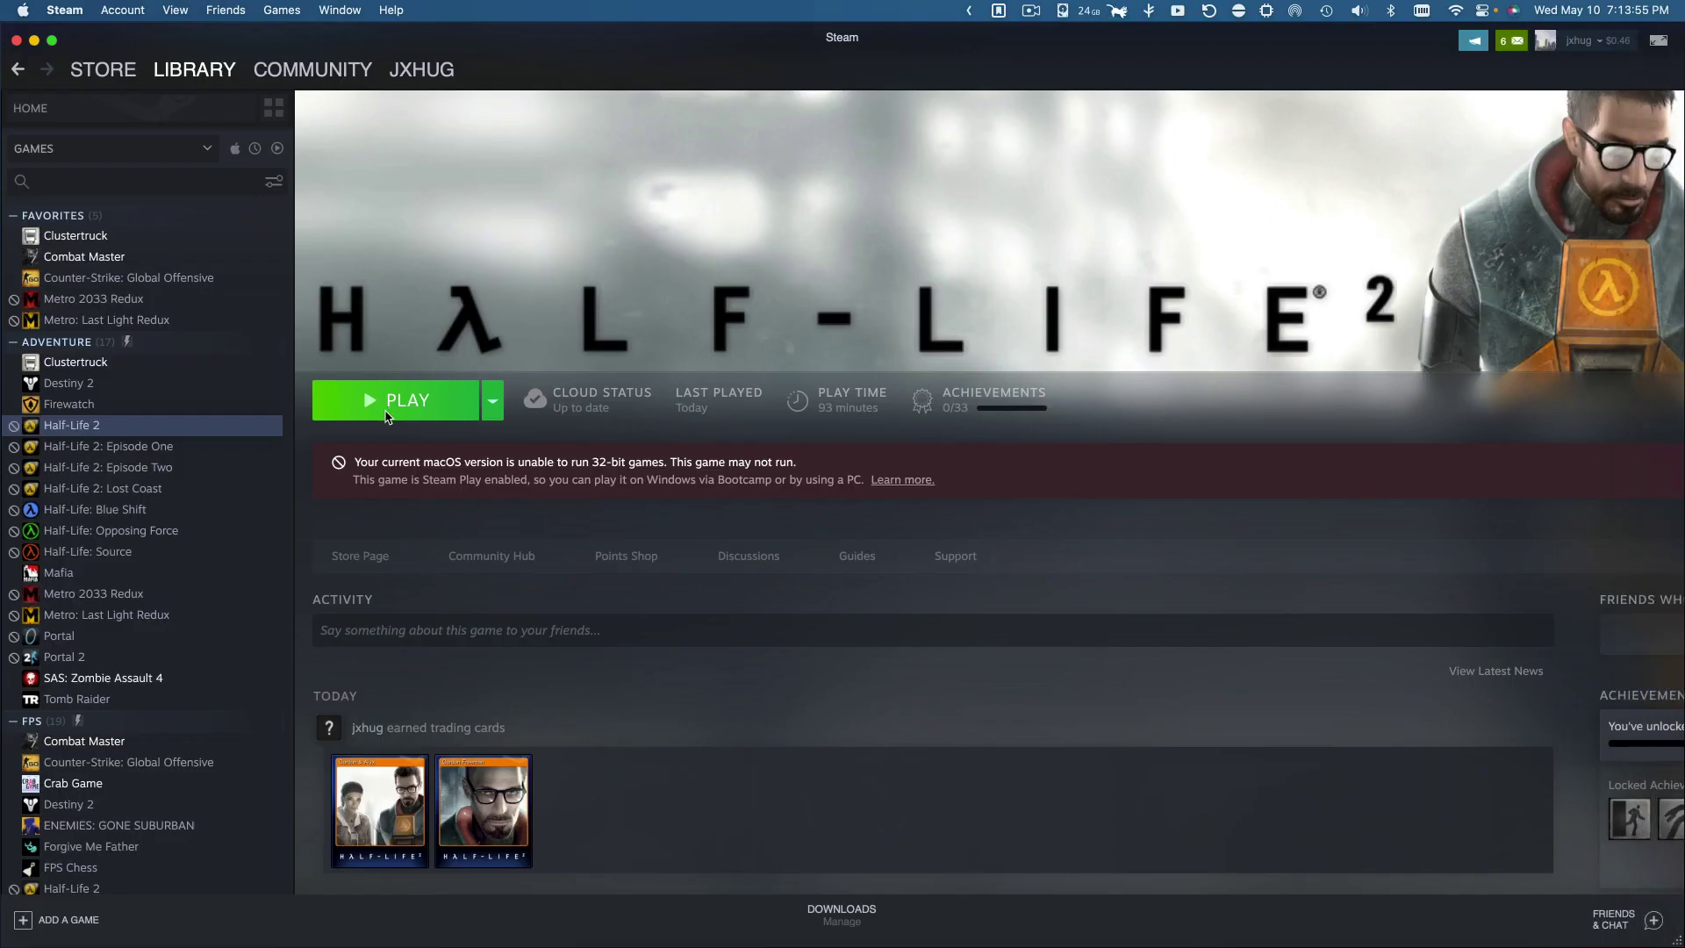
left_click(394, 401)
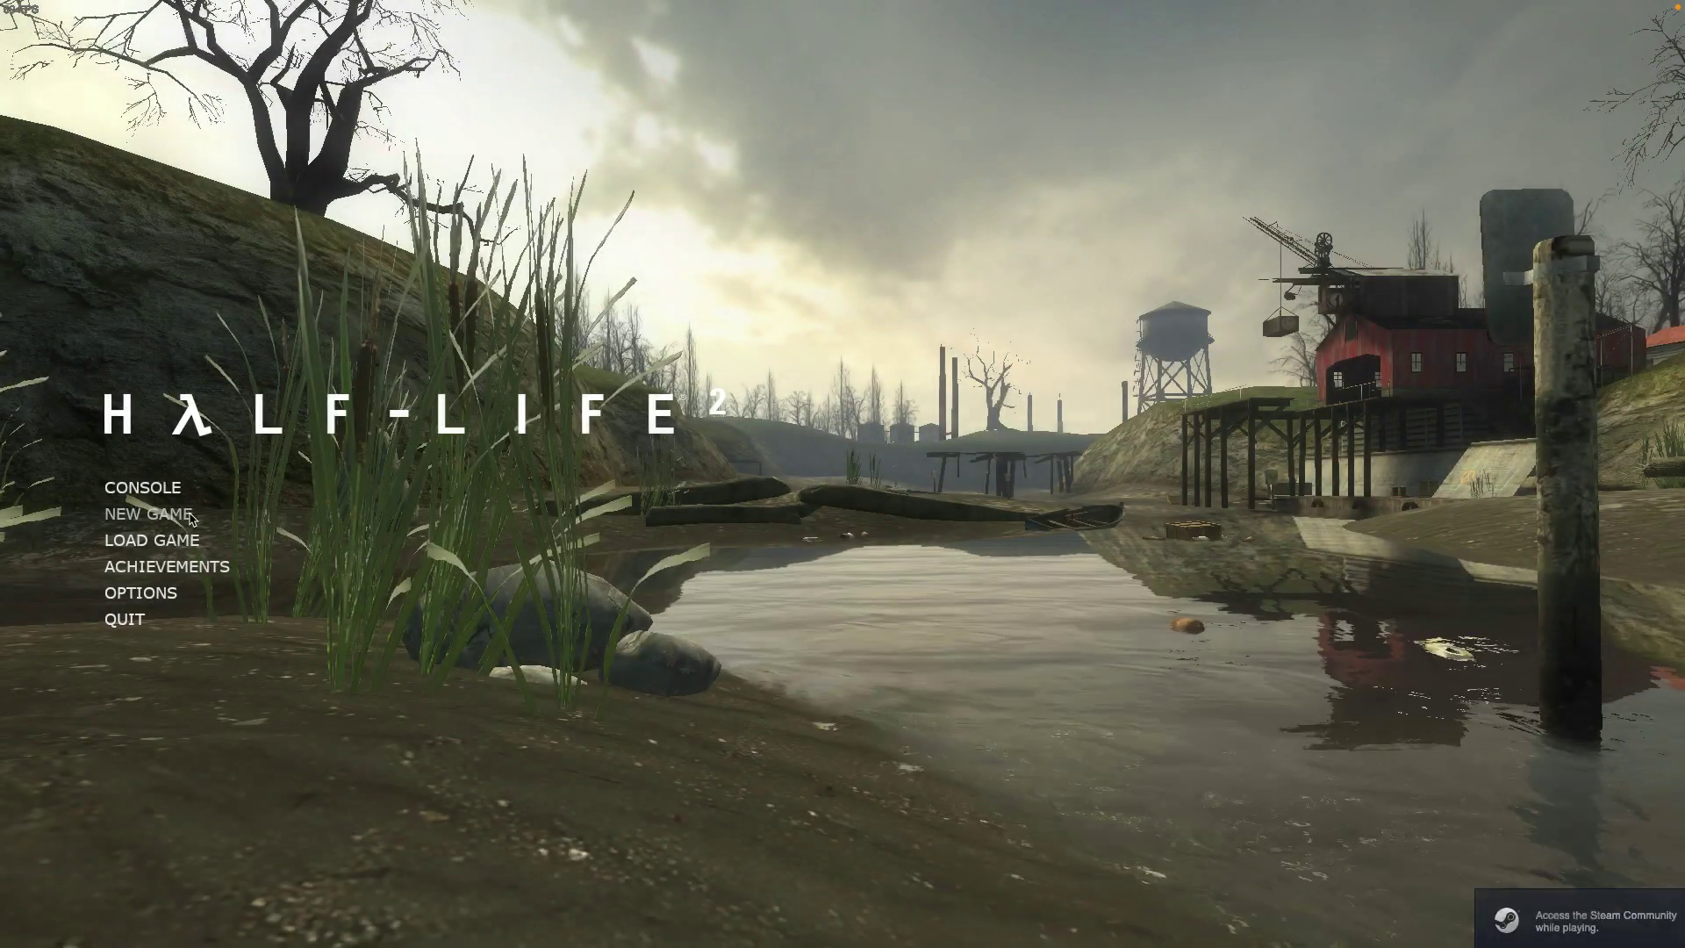
Load the newest Route Kanal save and inspect the cinder blocks and ground with the flashlight on
left_click(172, 542)
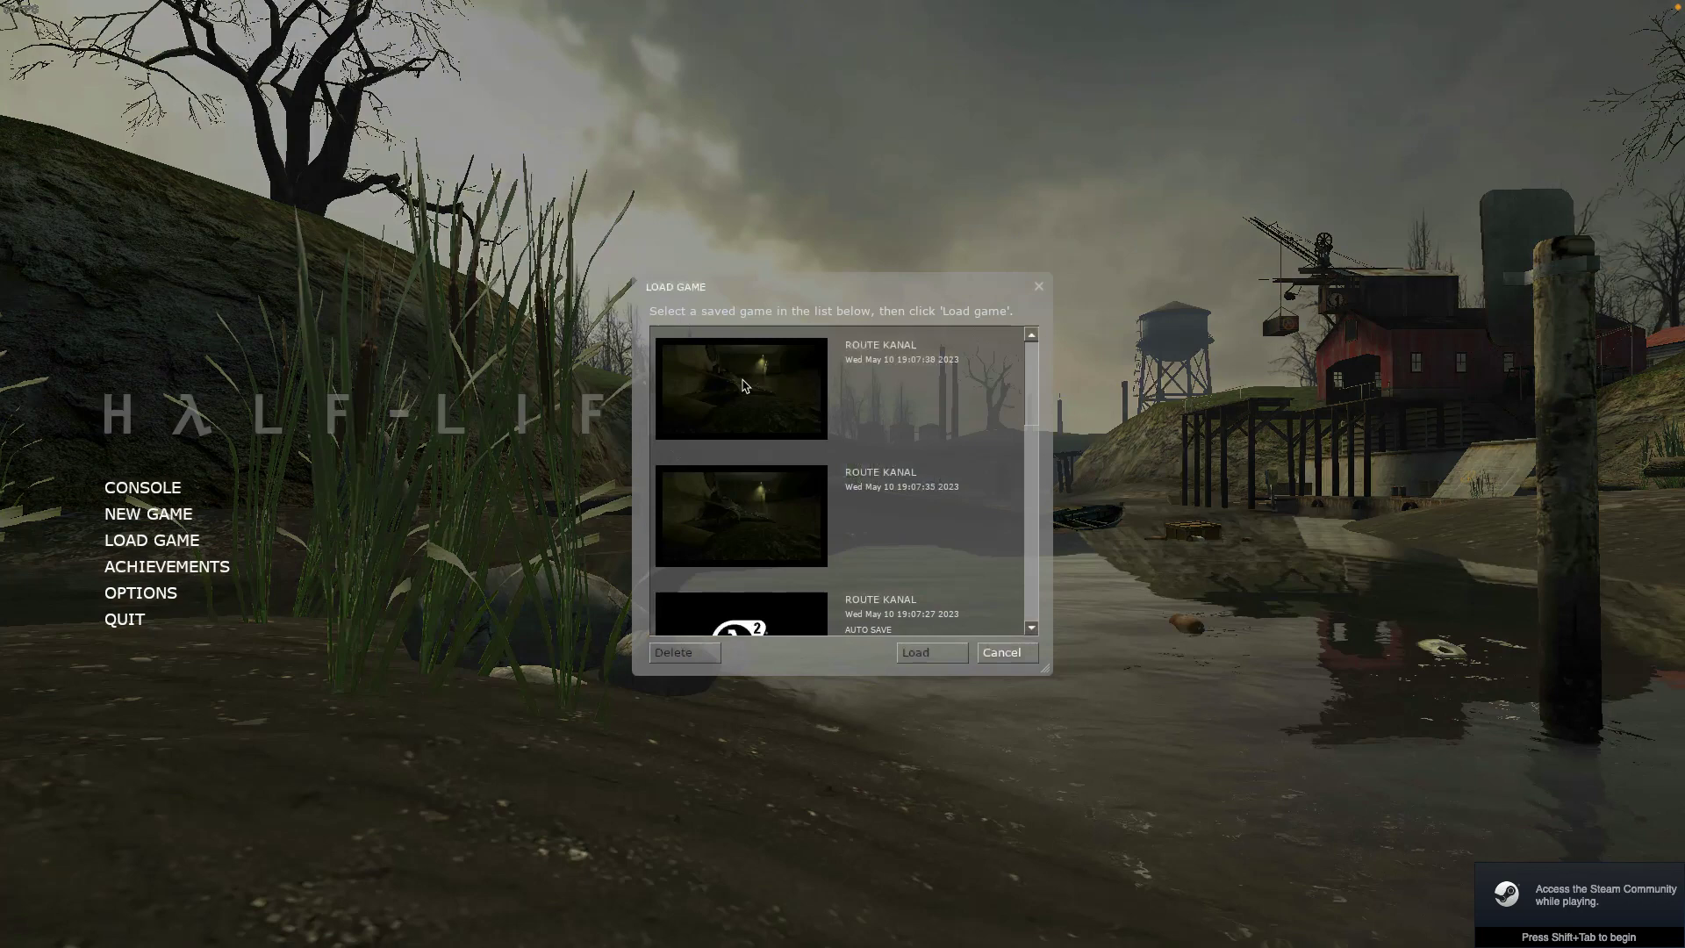
left_click(919, 657)
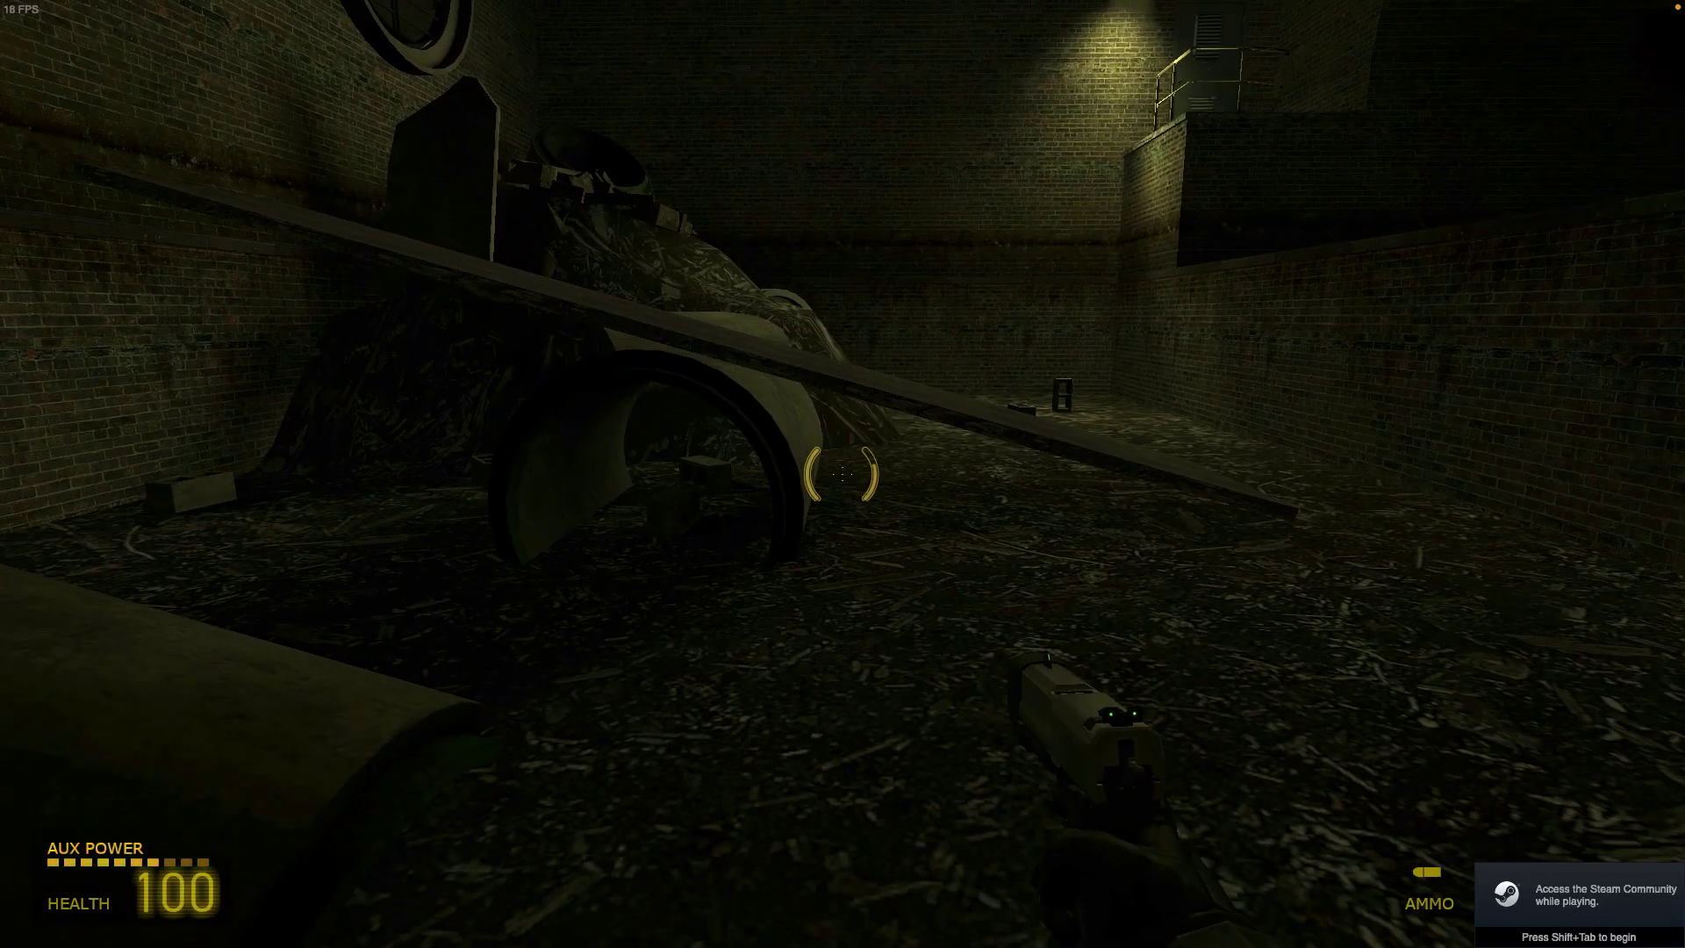
key("f")
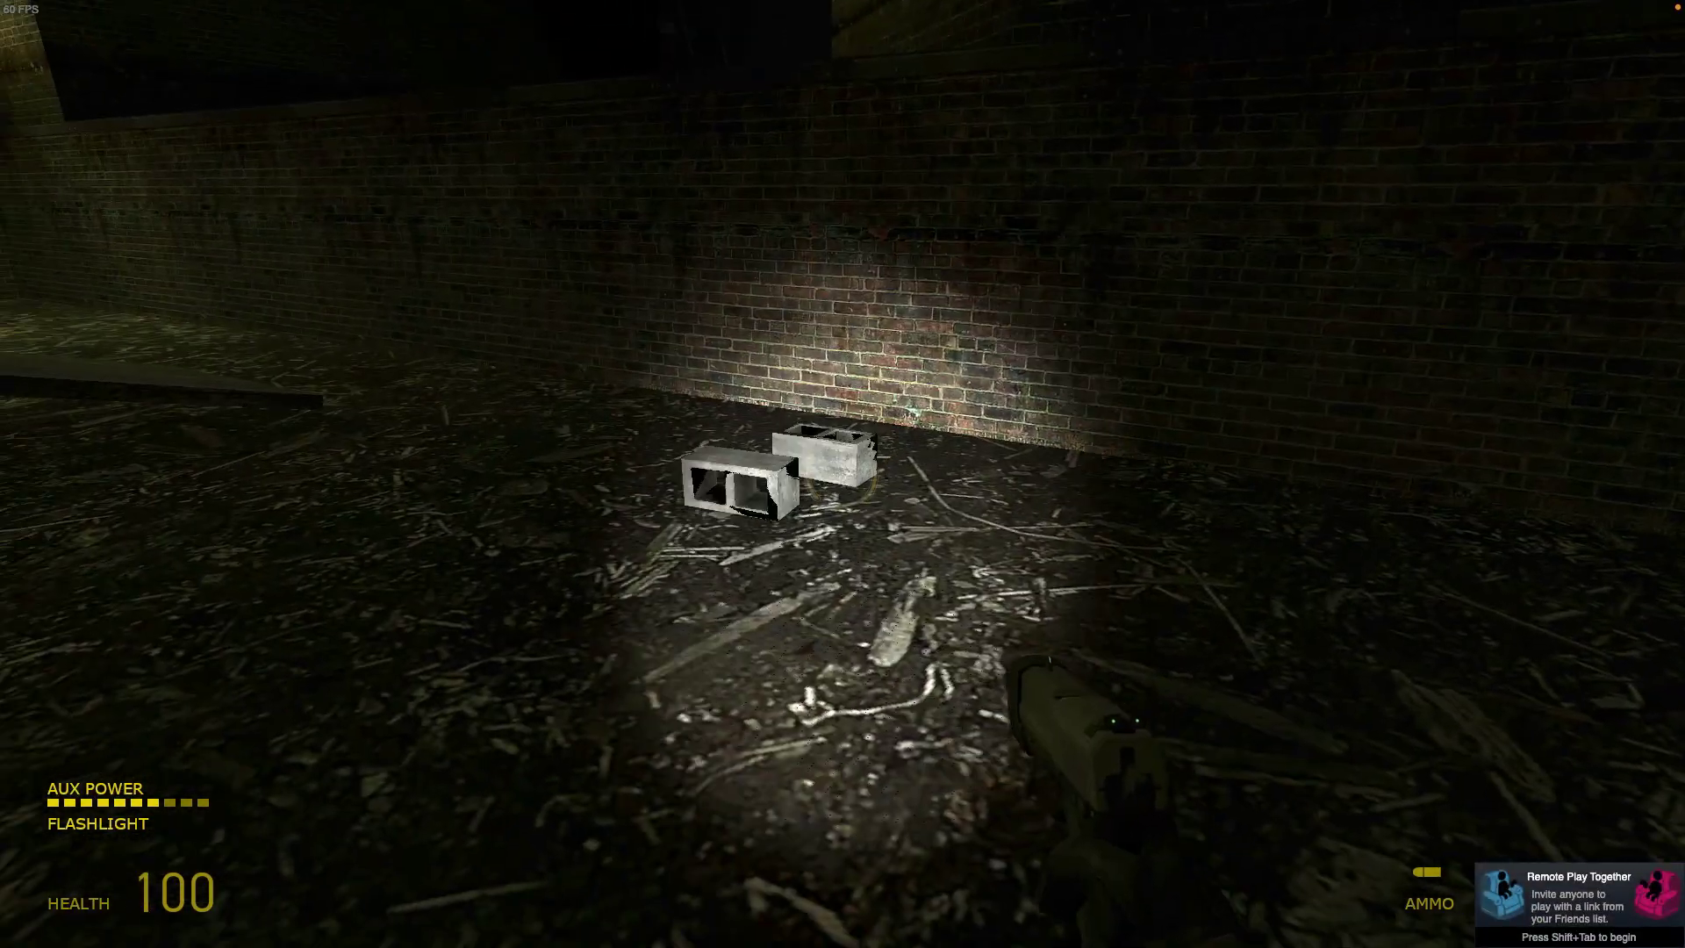
left_click(842, 474)
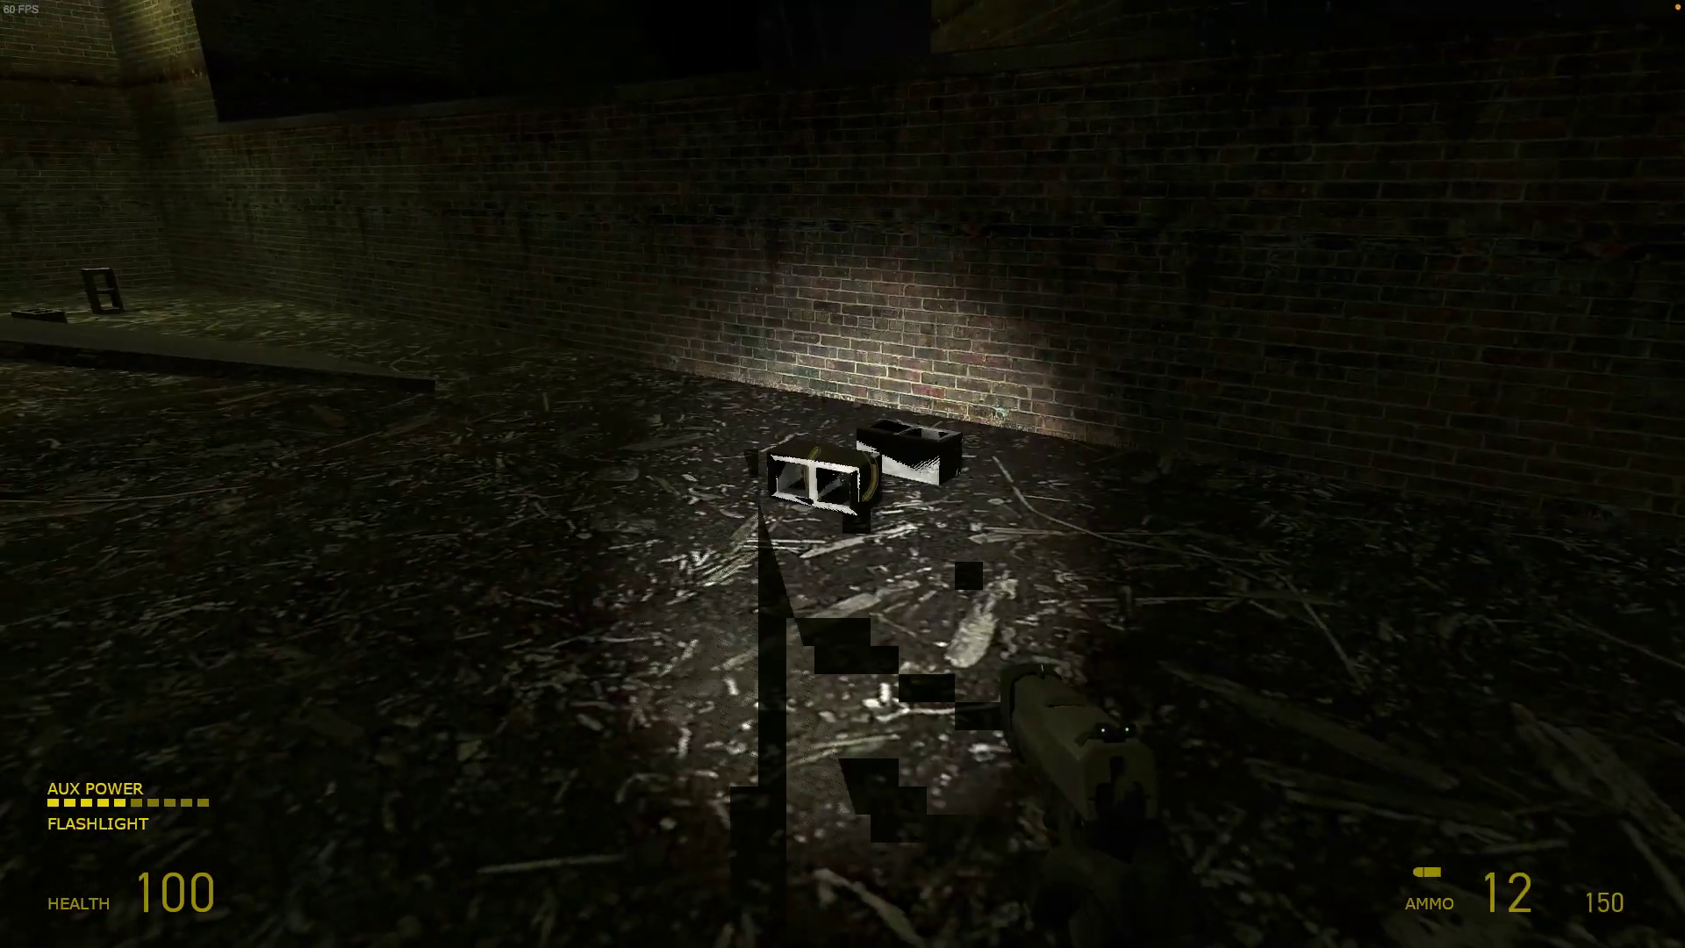
key("d")
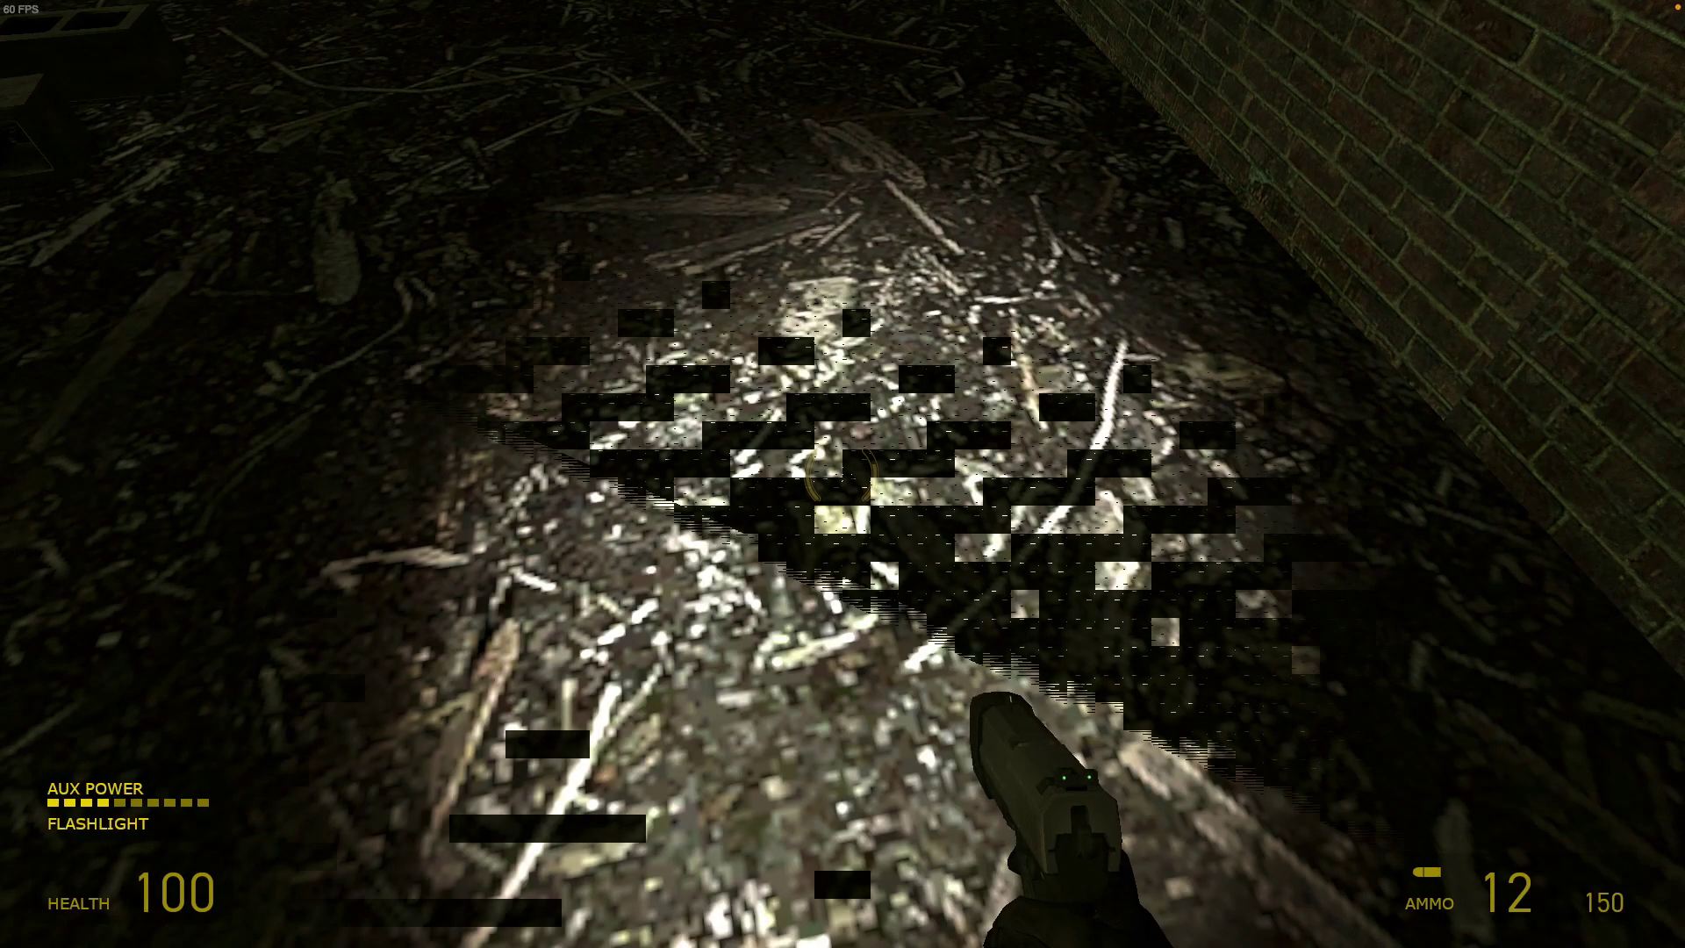
Run r_newflashlight 0 in the game's console, and return to the game to view the flashlight
key("Escape")
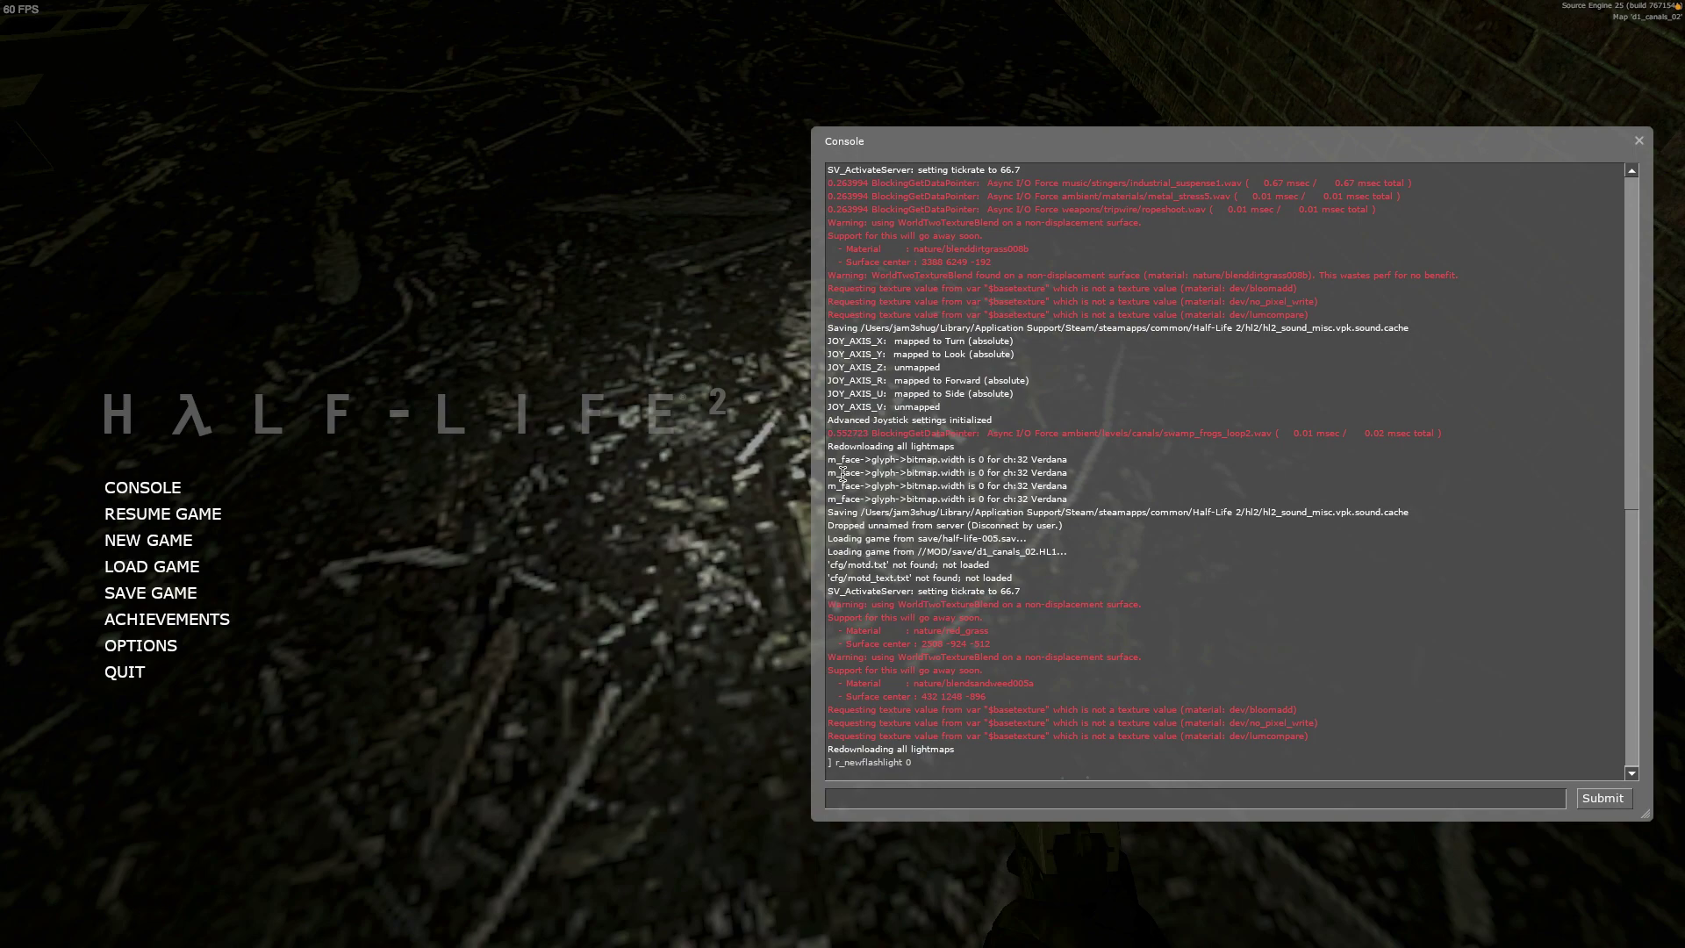
key("Escape")
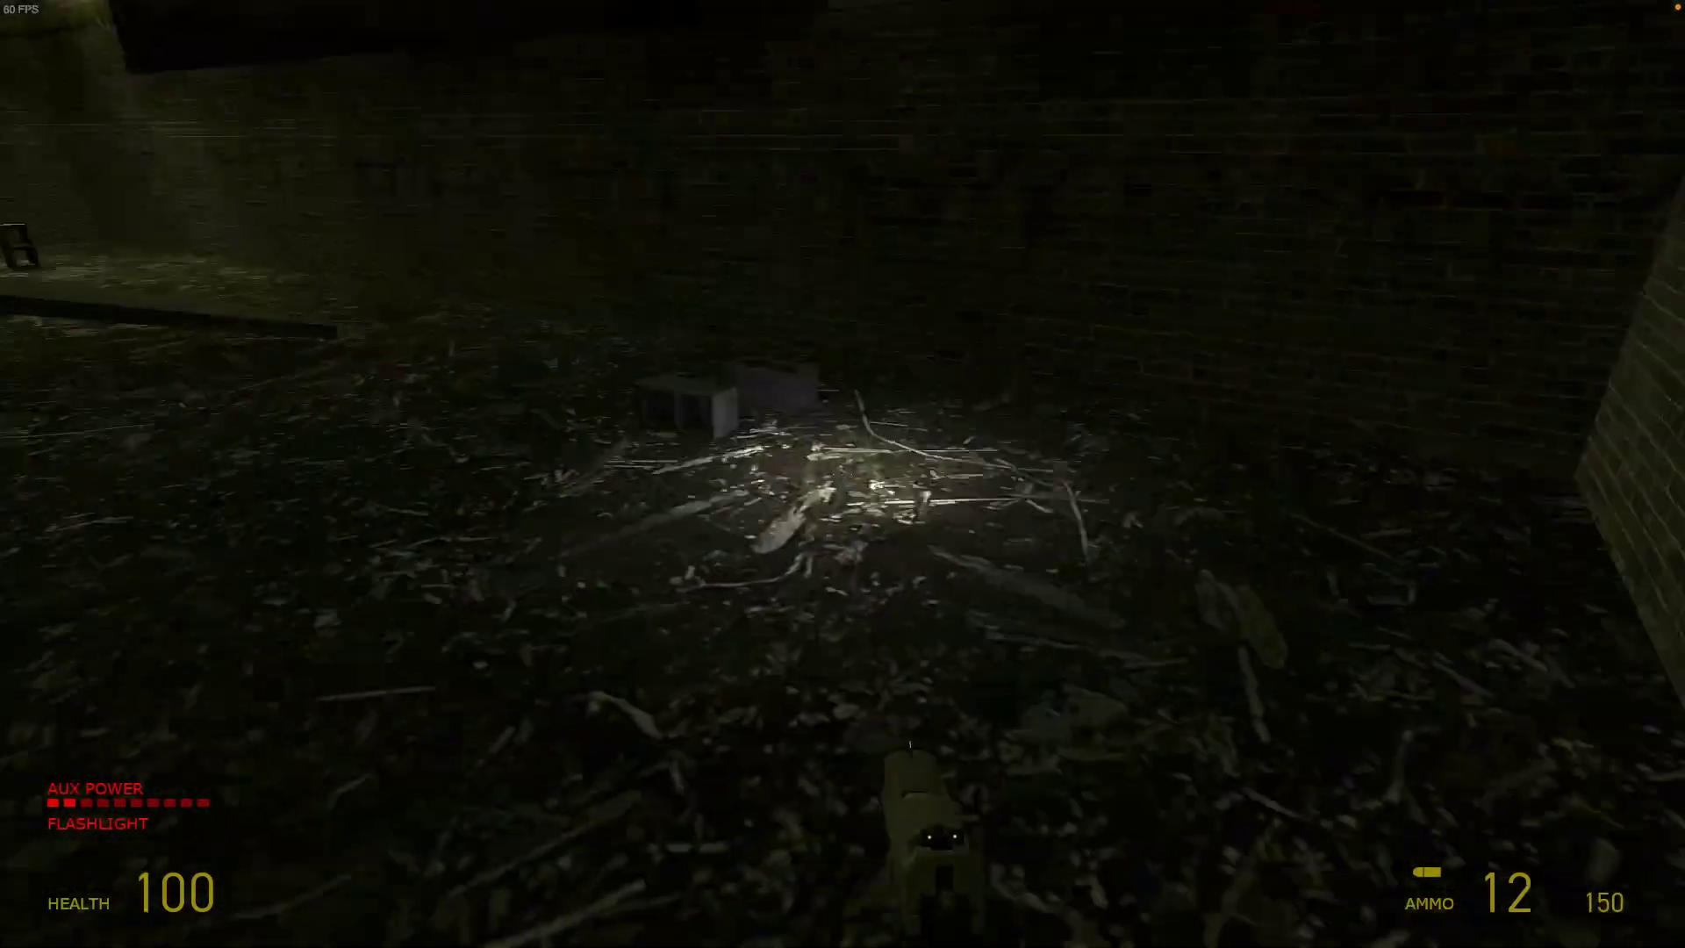
Quit the game without saving and relaunch Half-Life 2 from Steam
key("Escape")
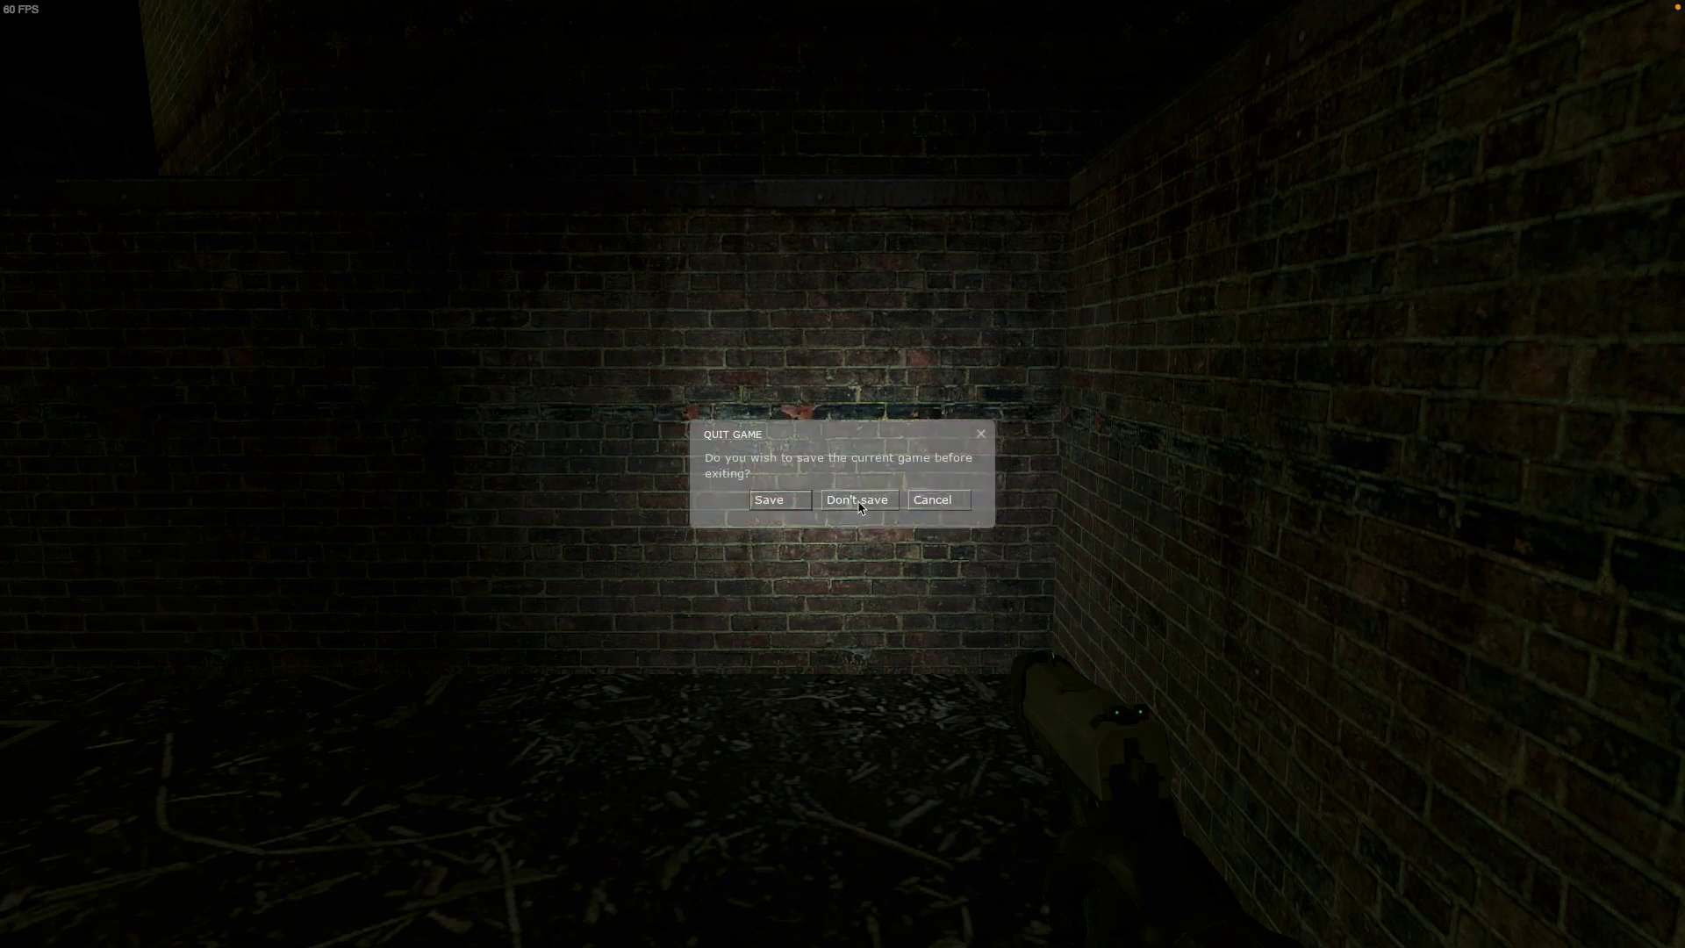
left_click(857, 500)
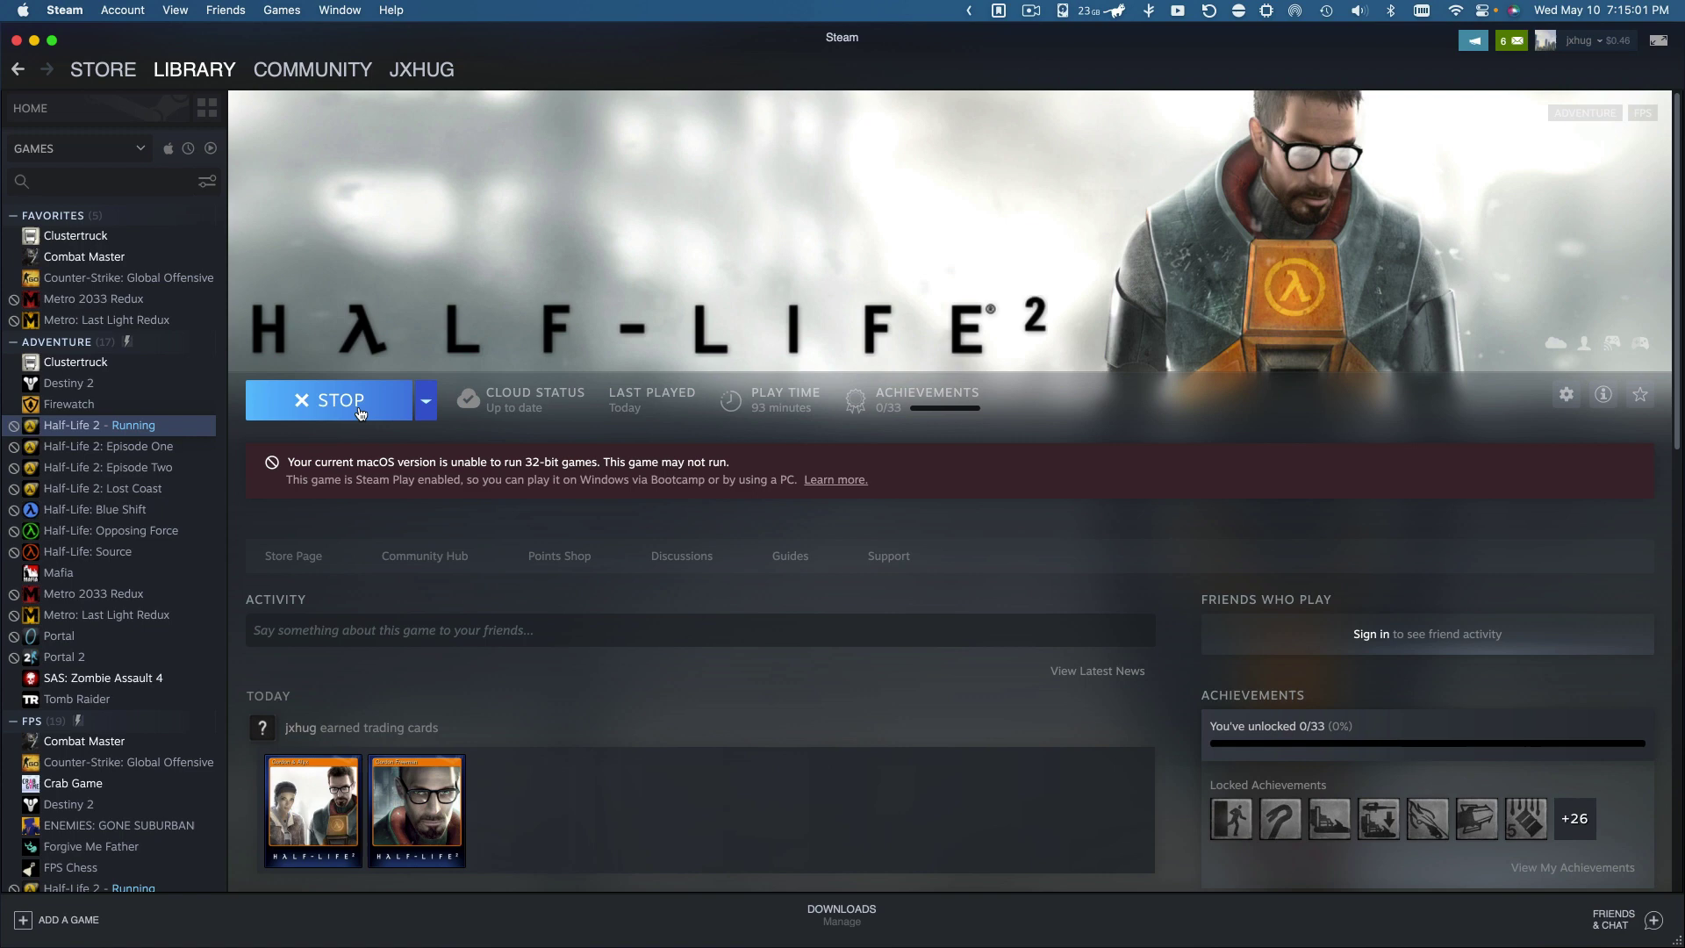
left_click(359, 406)
Load the Route Kanal save, examine the flashlight on the cinder blocks again, and leave the game
left_click(777, 546)
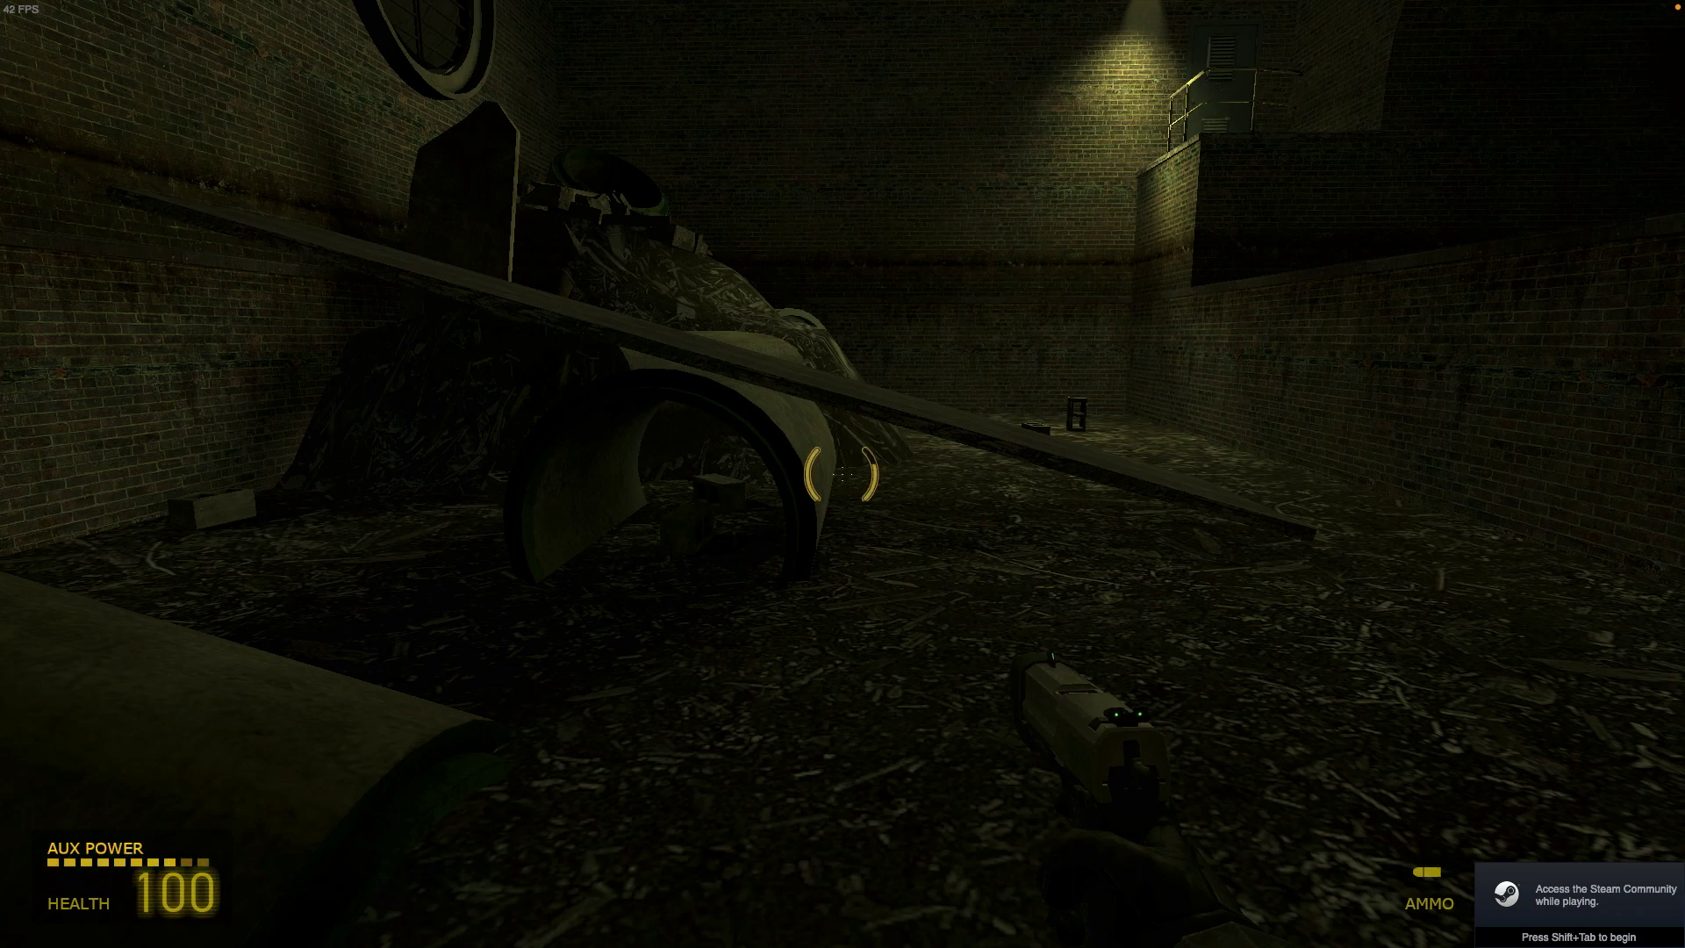
key("f")
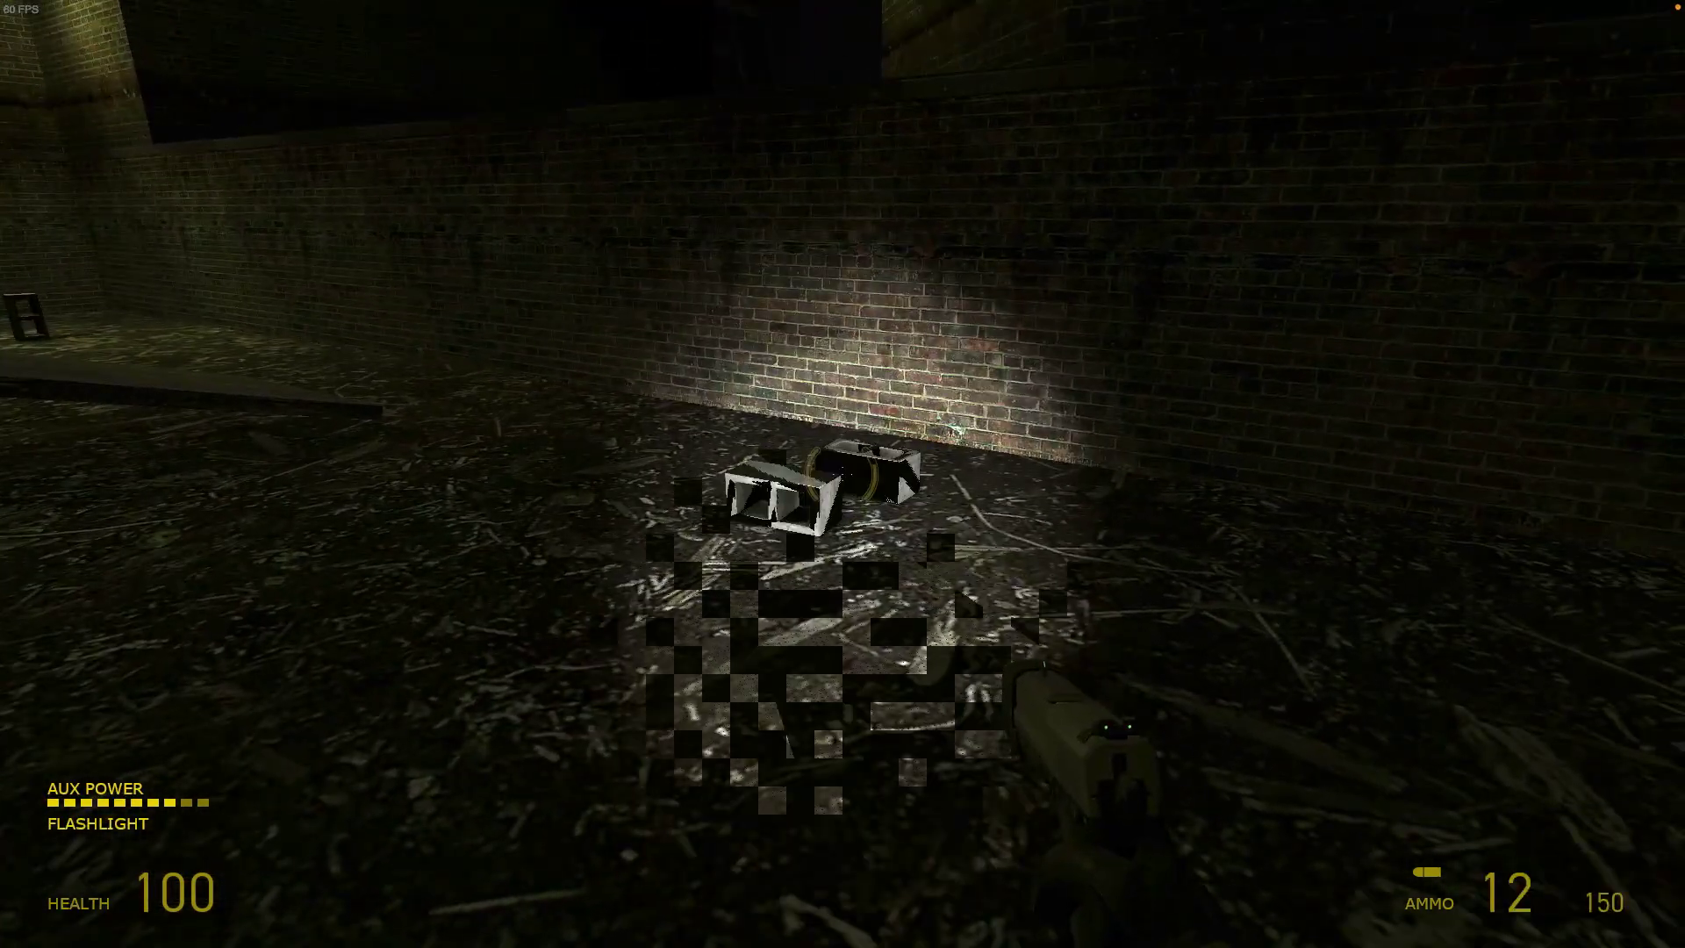
key("super+q")
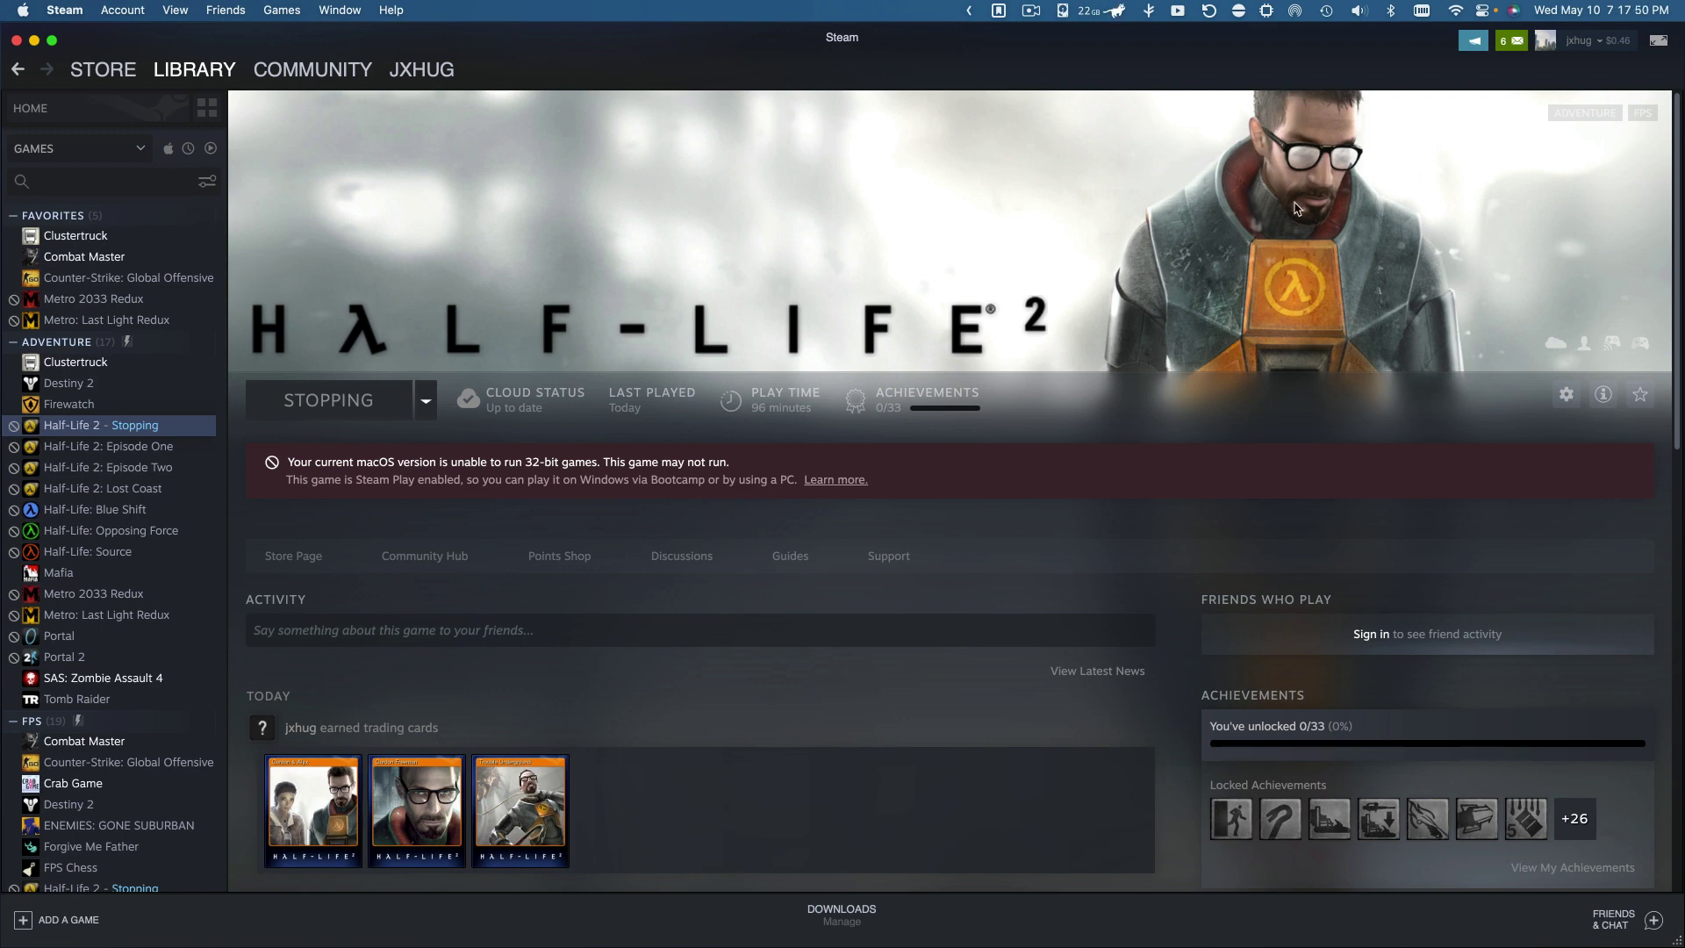
Browse the local files of Half-Life 2 from its management options in Steam
left_click(1567, 394)
mouse_move(1563, 441)
mouse_move(1584, 502)
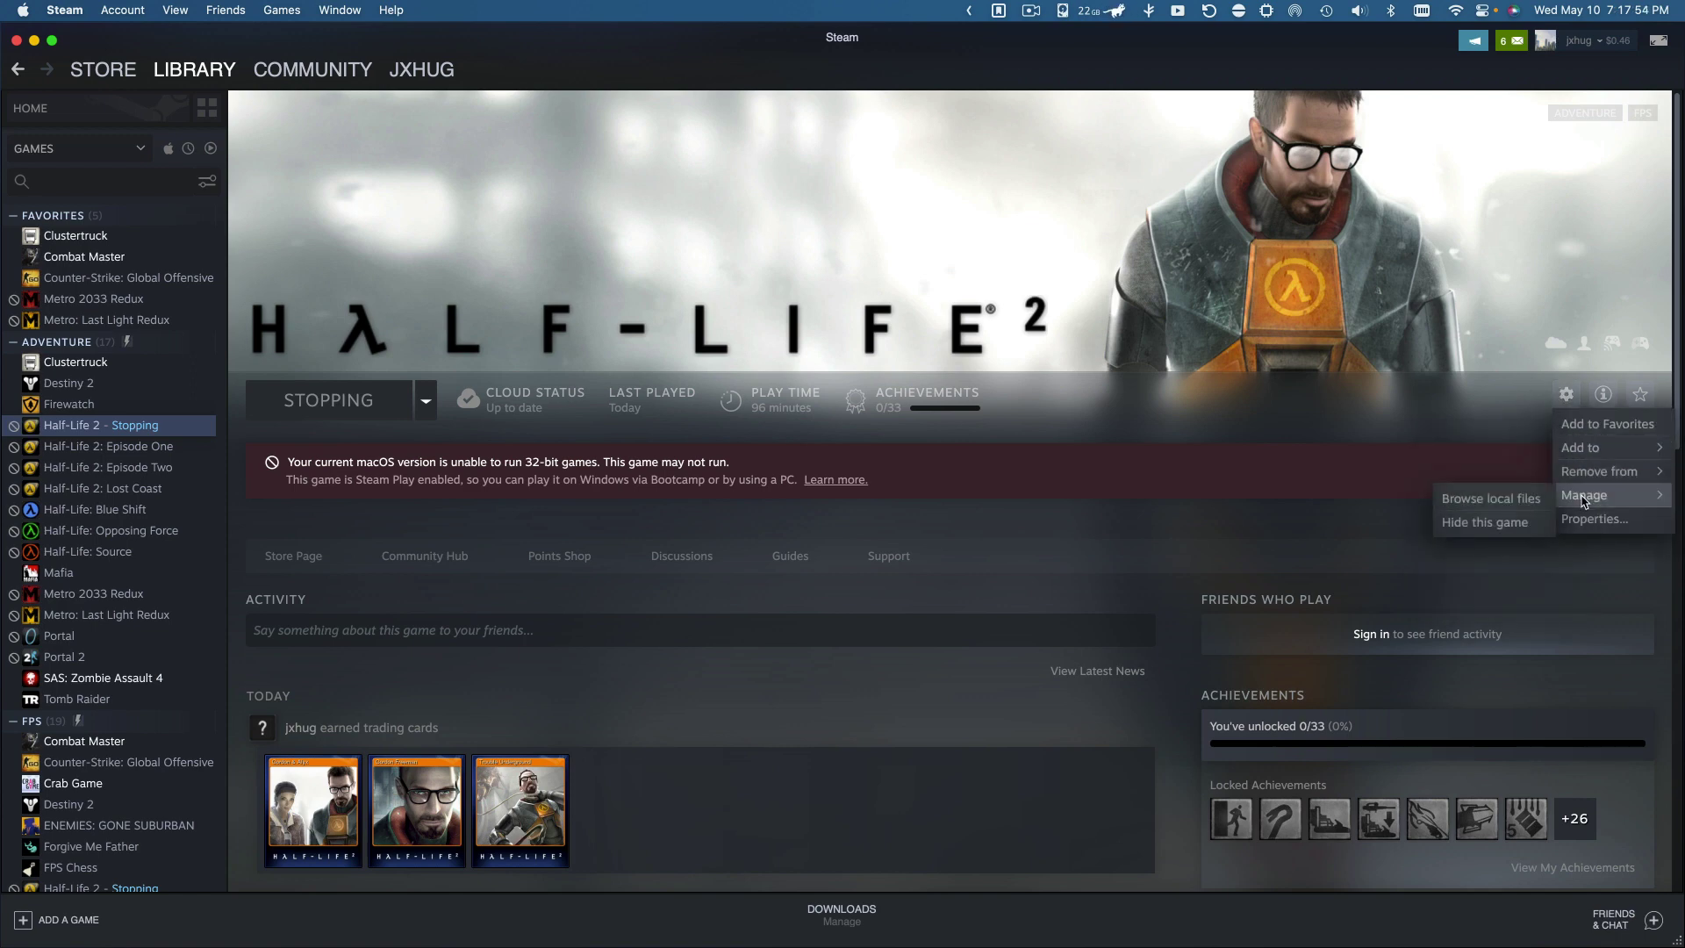
left_click(1513, 501)
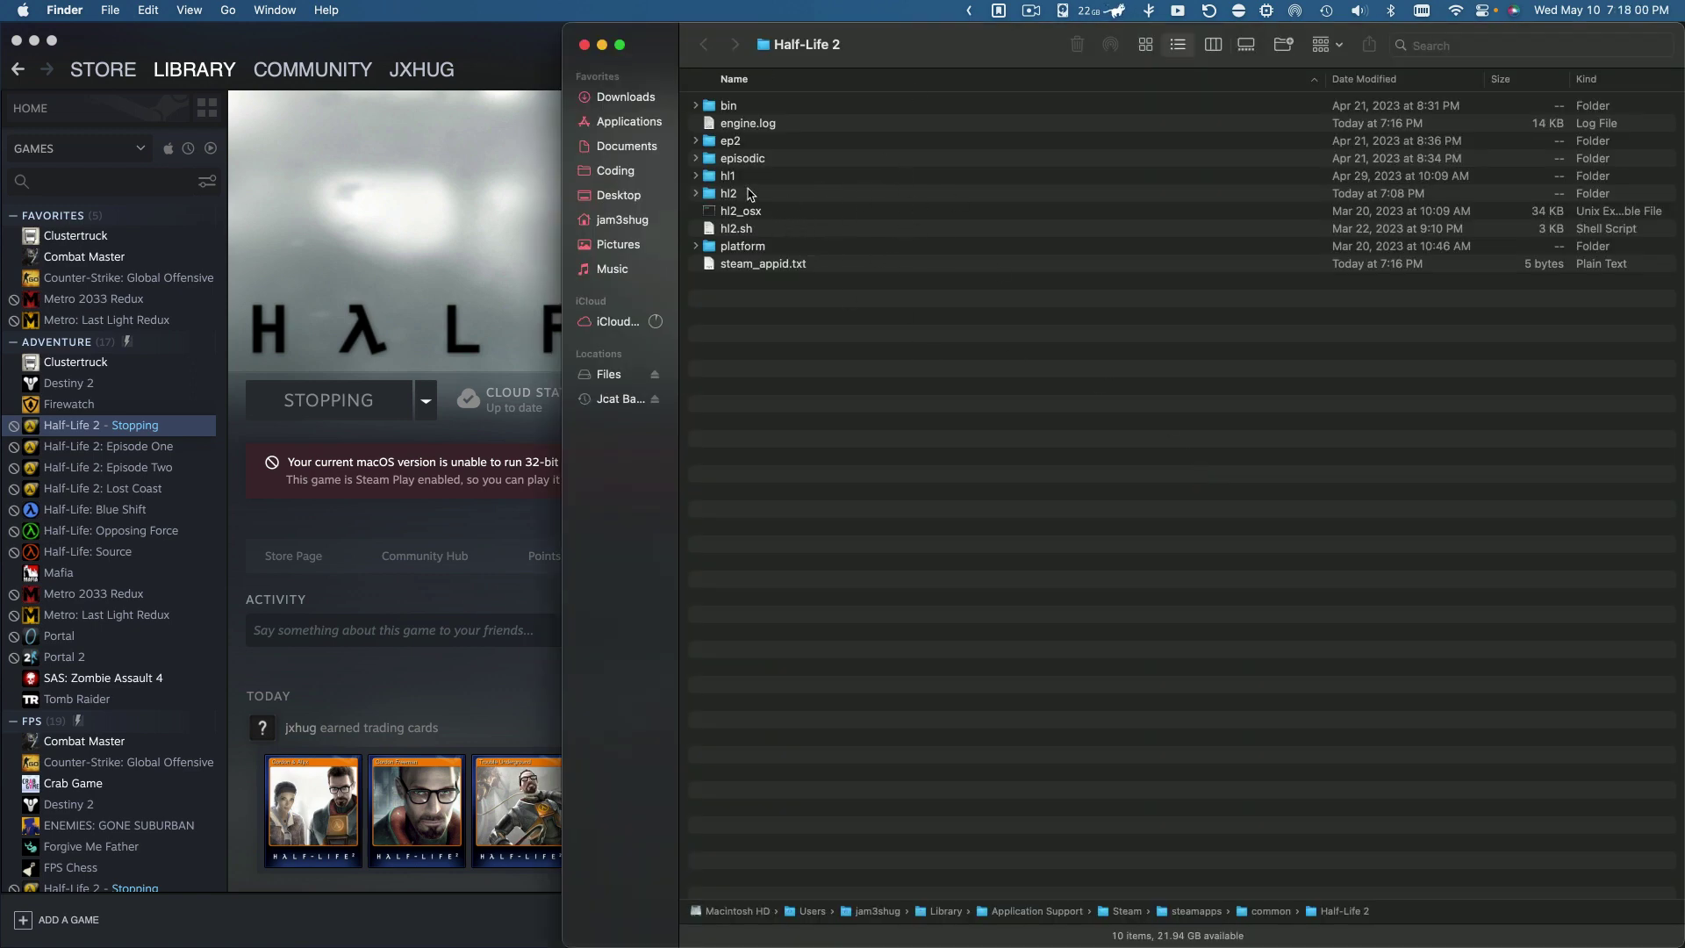
Open the hl2 folder in the game files and go into its cfg subfolder
double_click(751, 194)
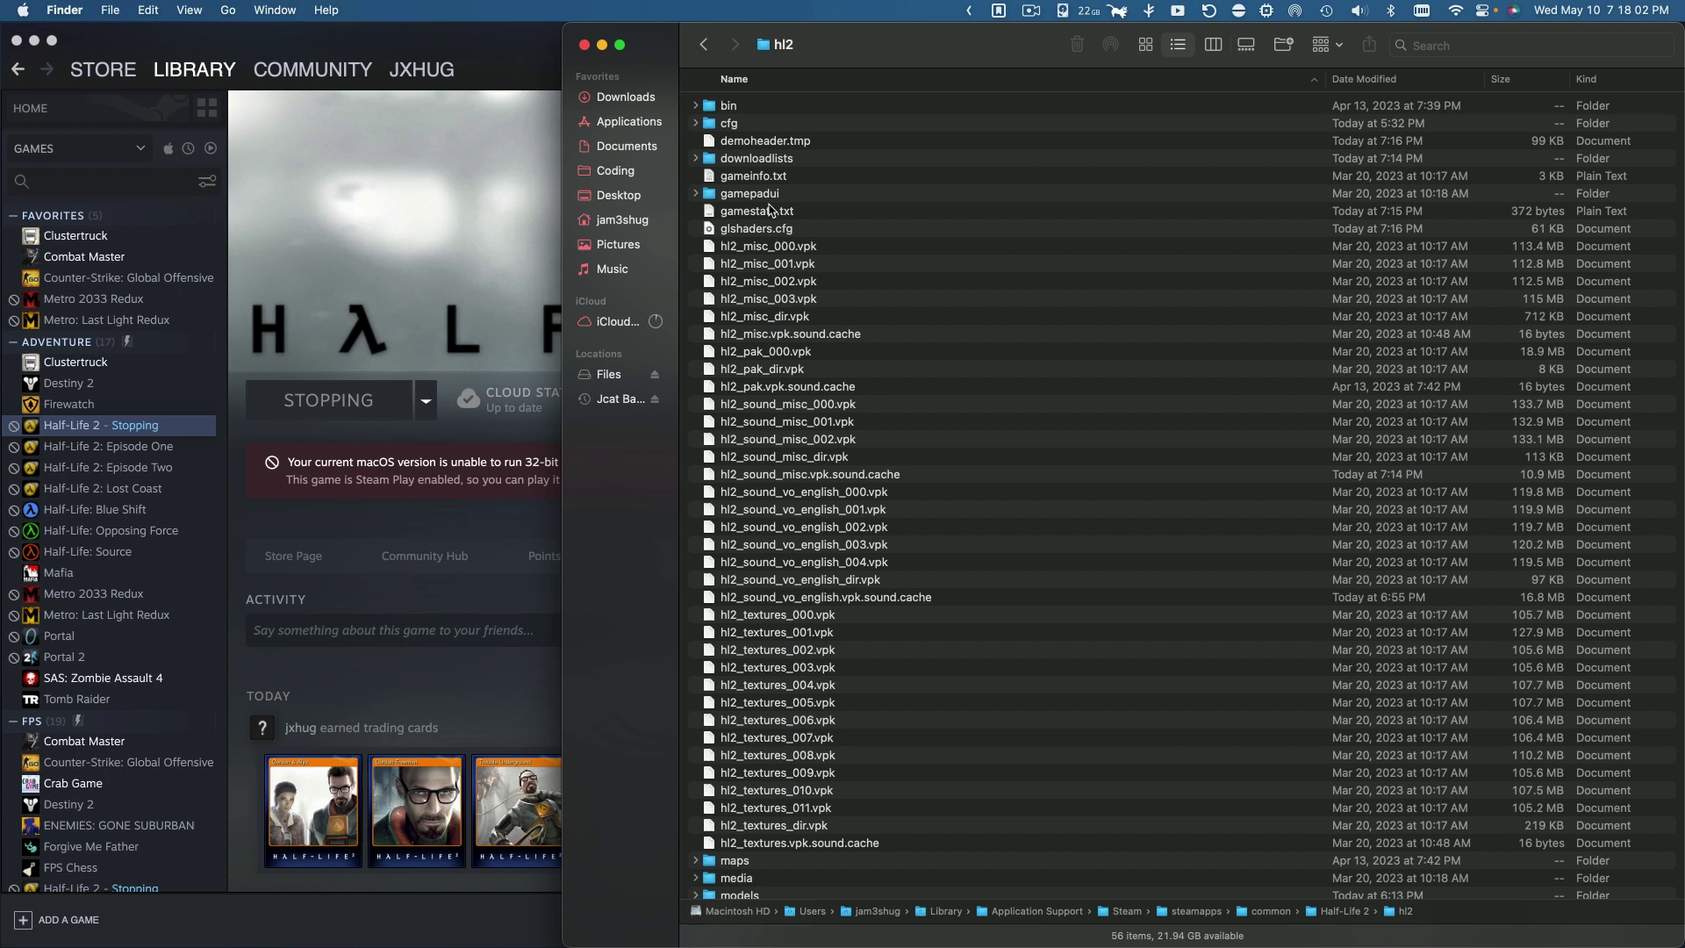
scroll(780, 213, "down", 3)
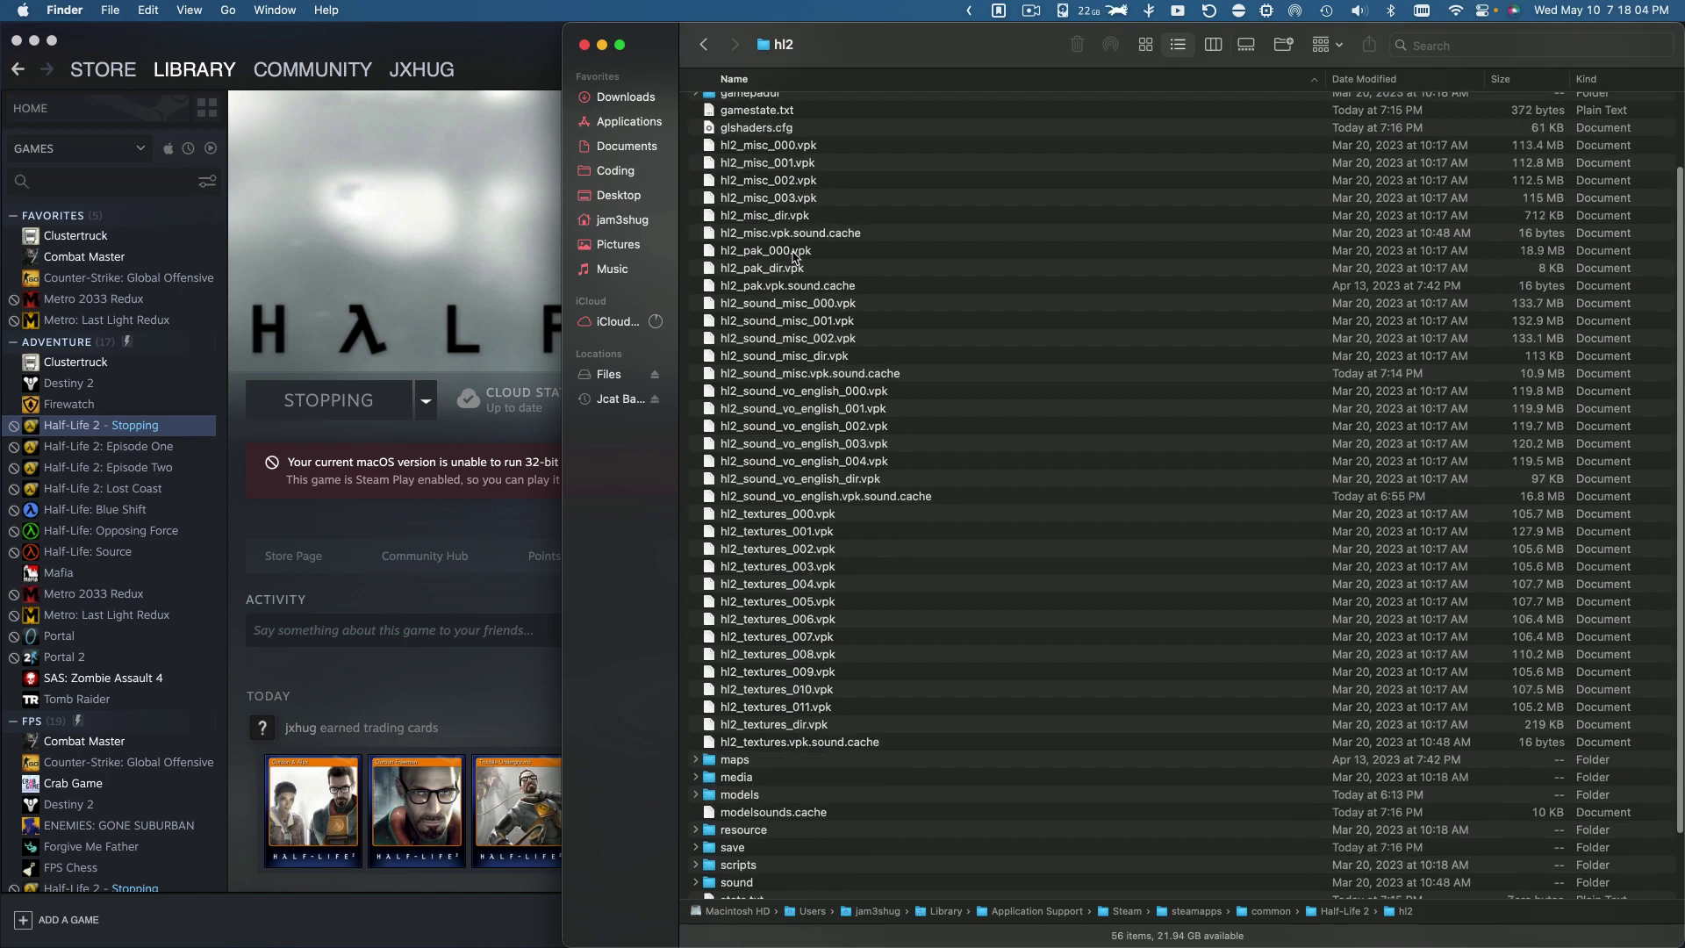
scroll(780, 214, "up", 3)
left_click(746, 124)
double_click(746, 124)
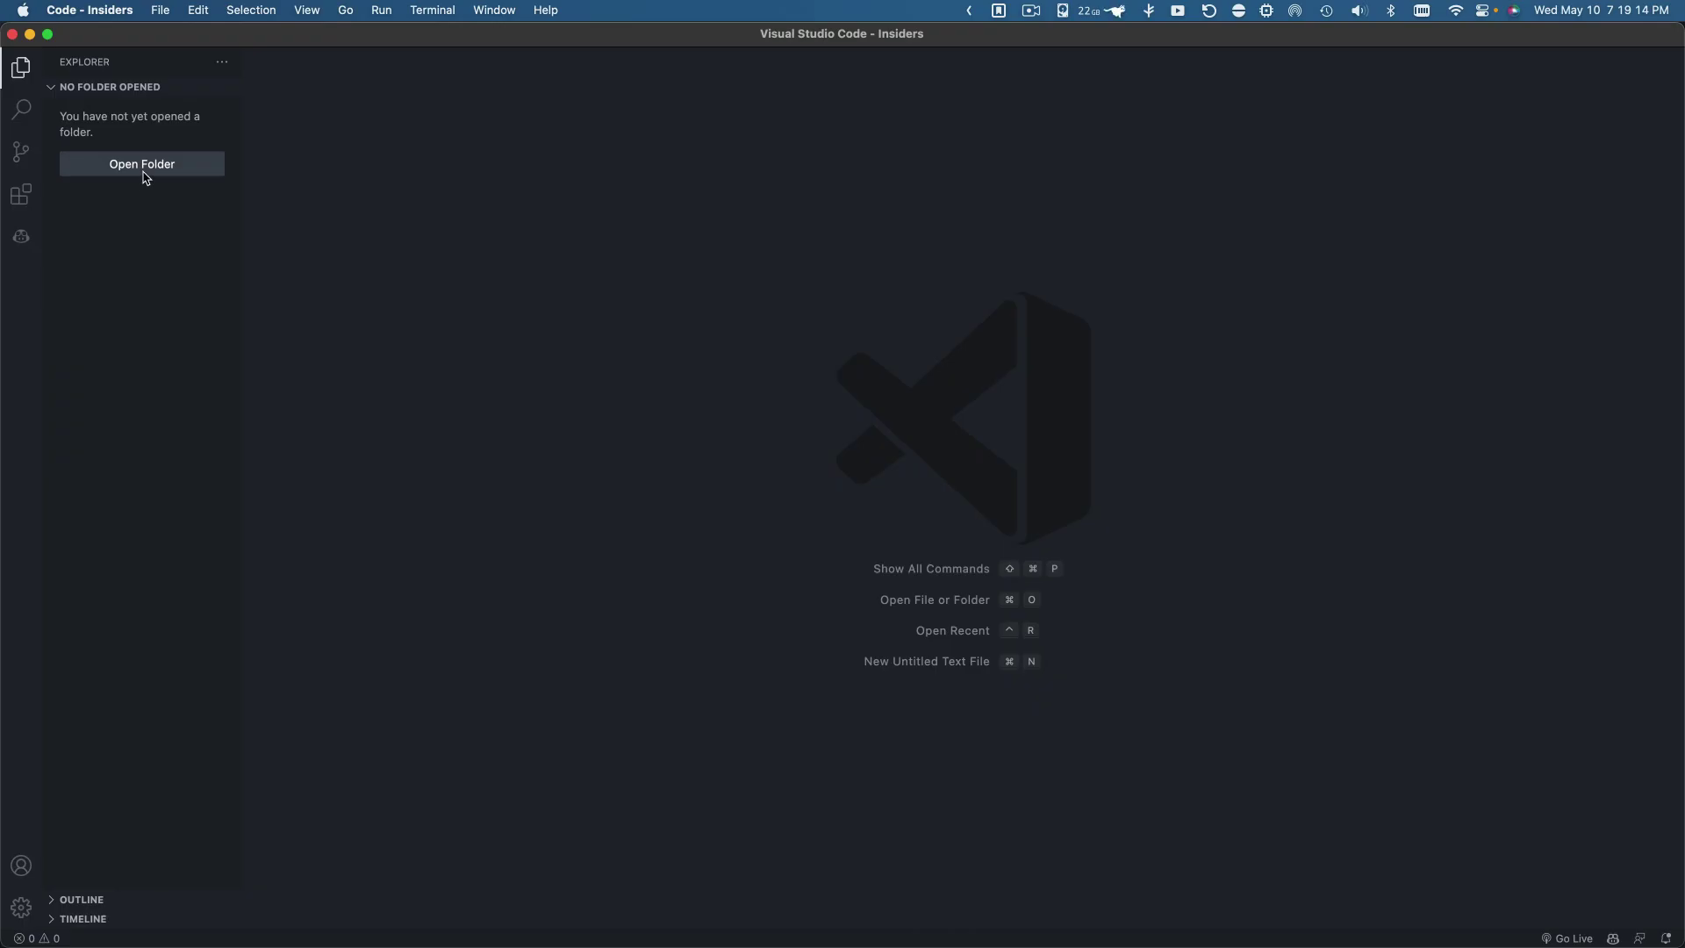
Open the game's cfg folder in Visual Studio Code - Insiders and trust its authors
left_click(144, 166)
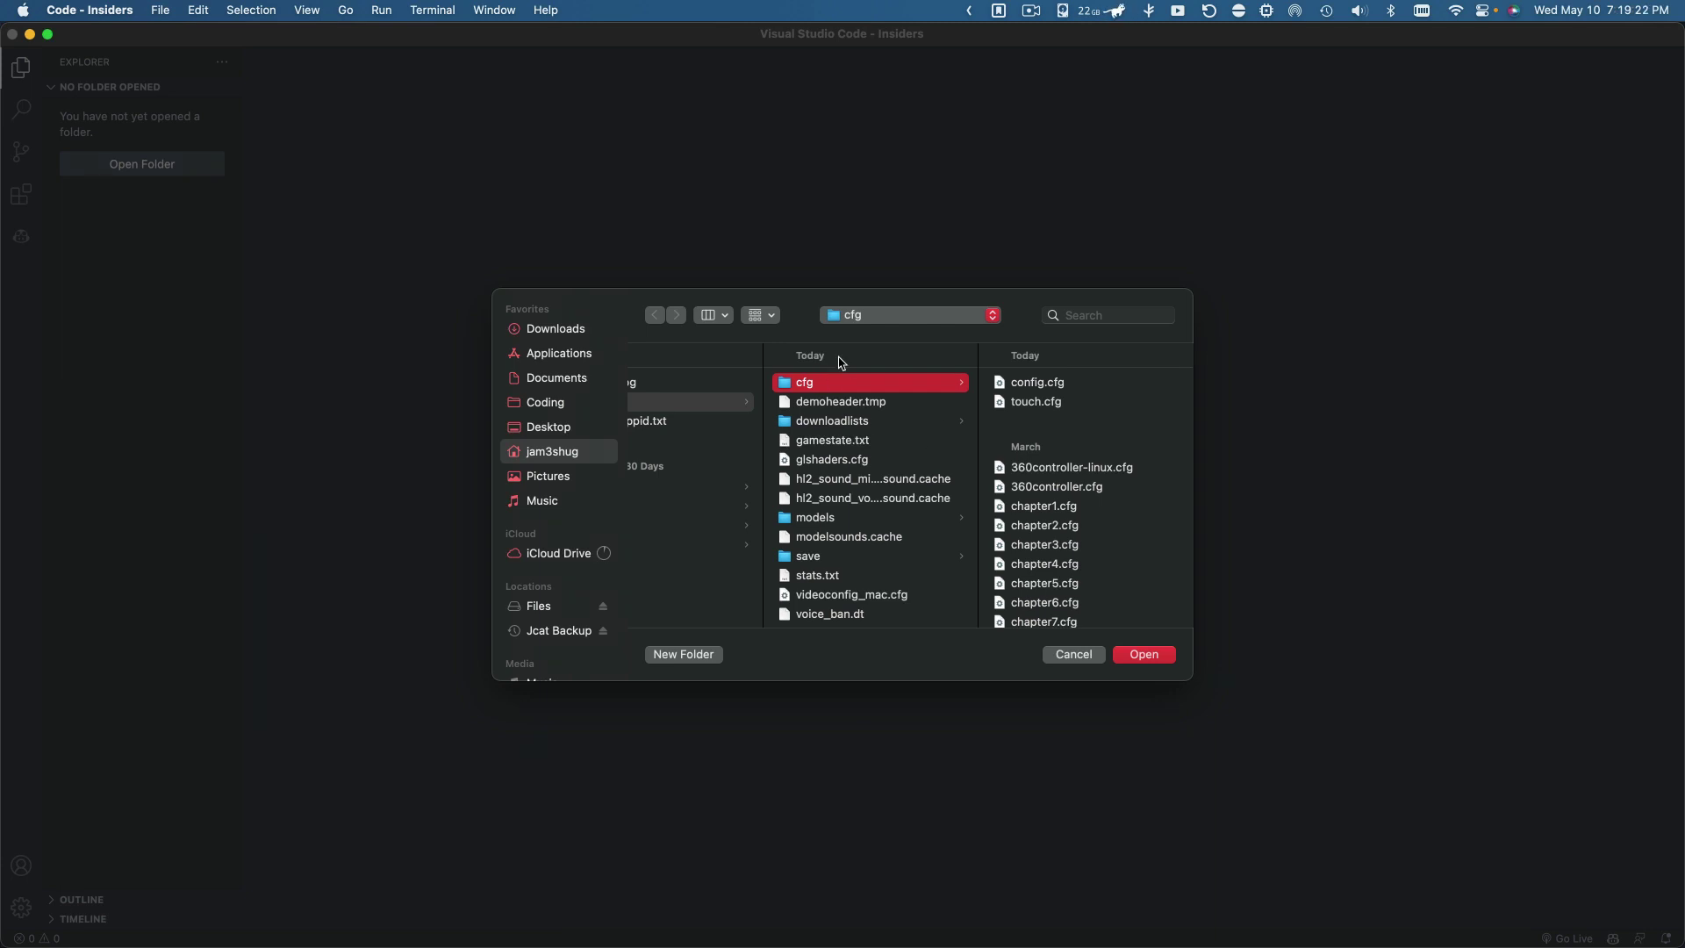
left_click(1145, 655)
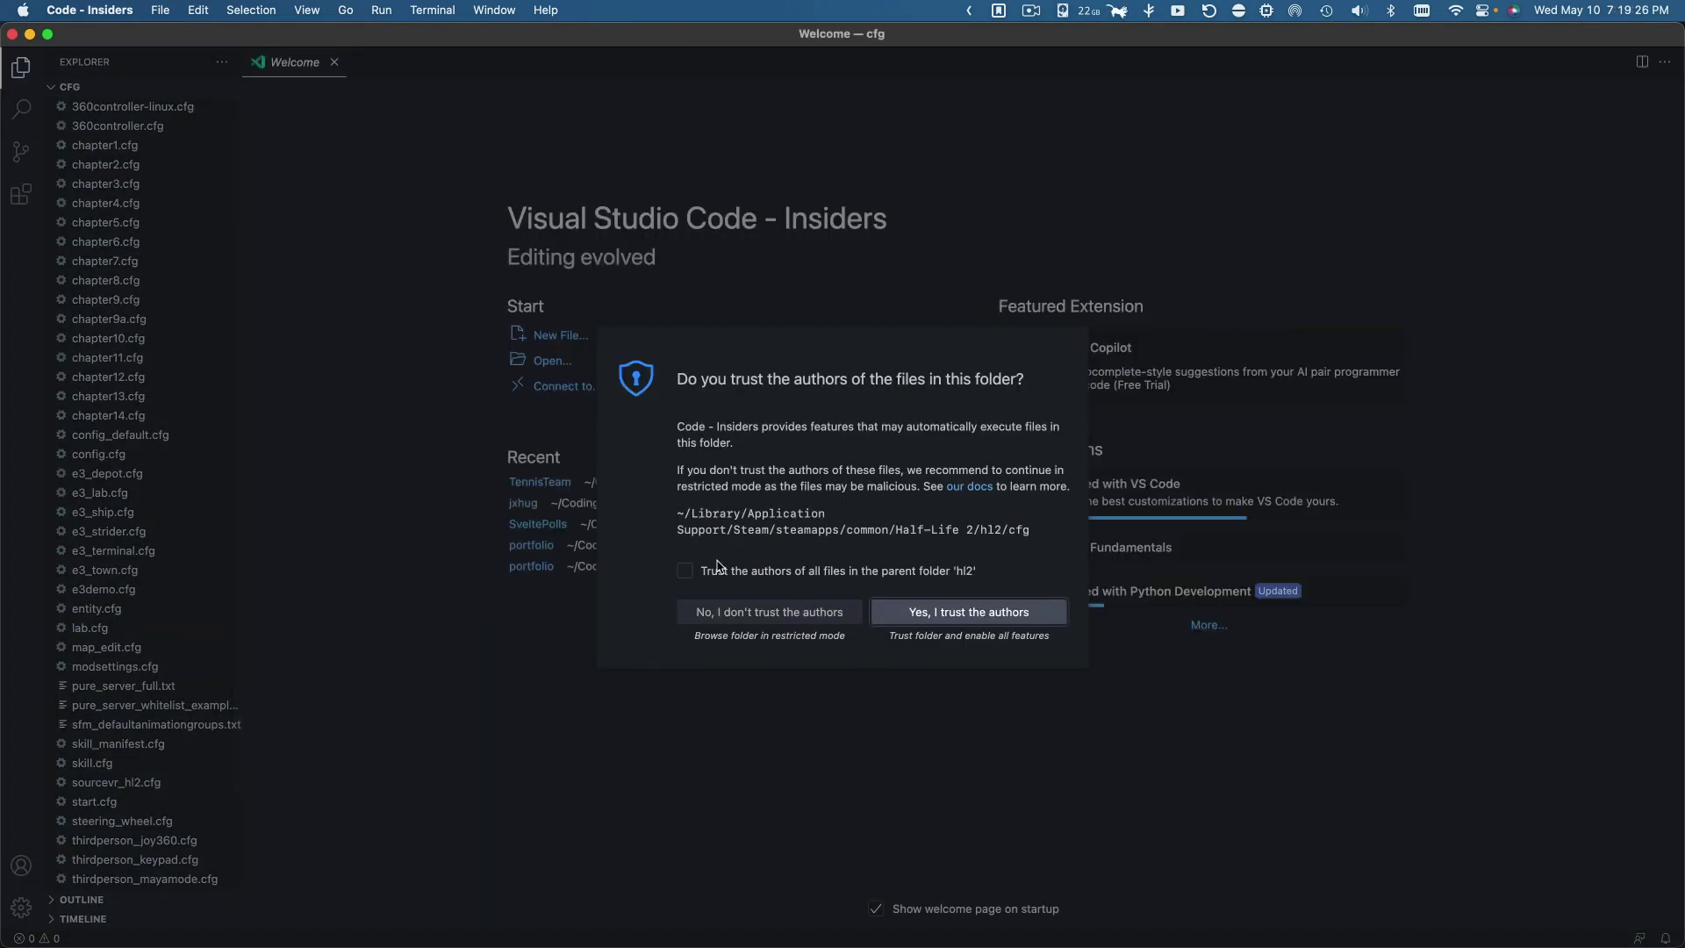
left_click(904, 617)
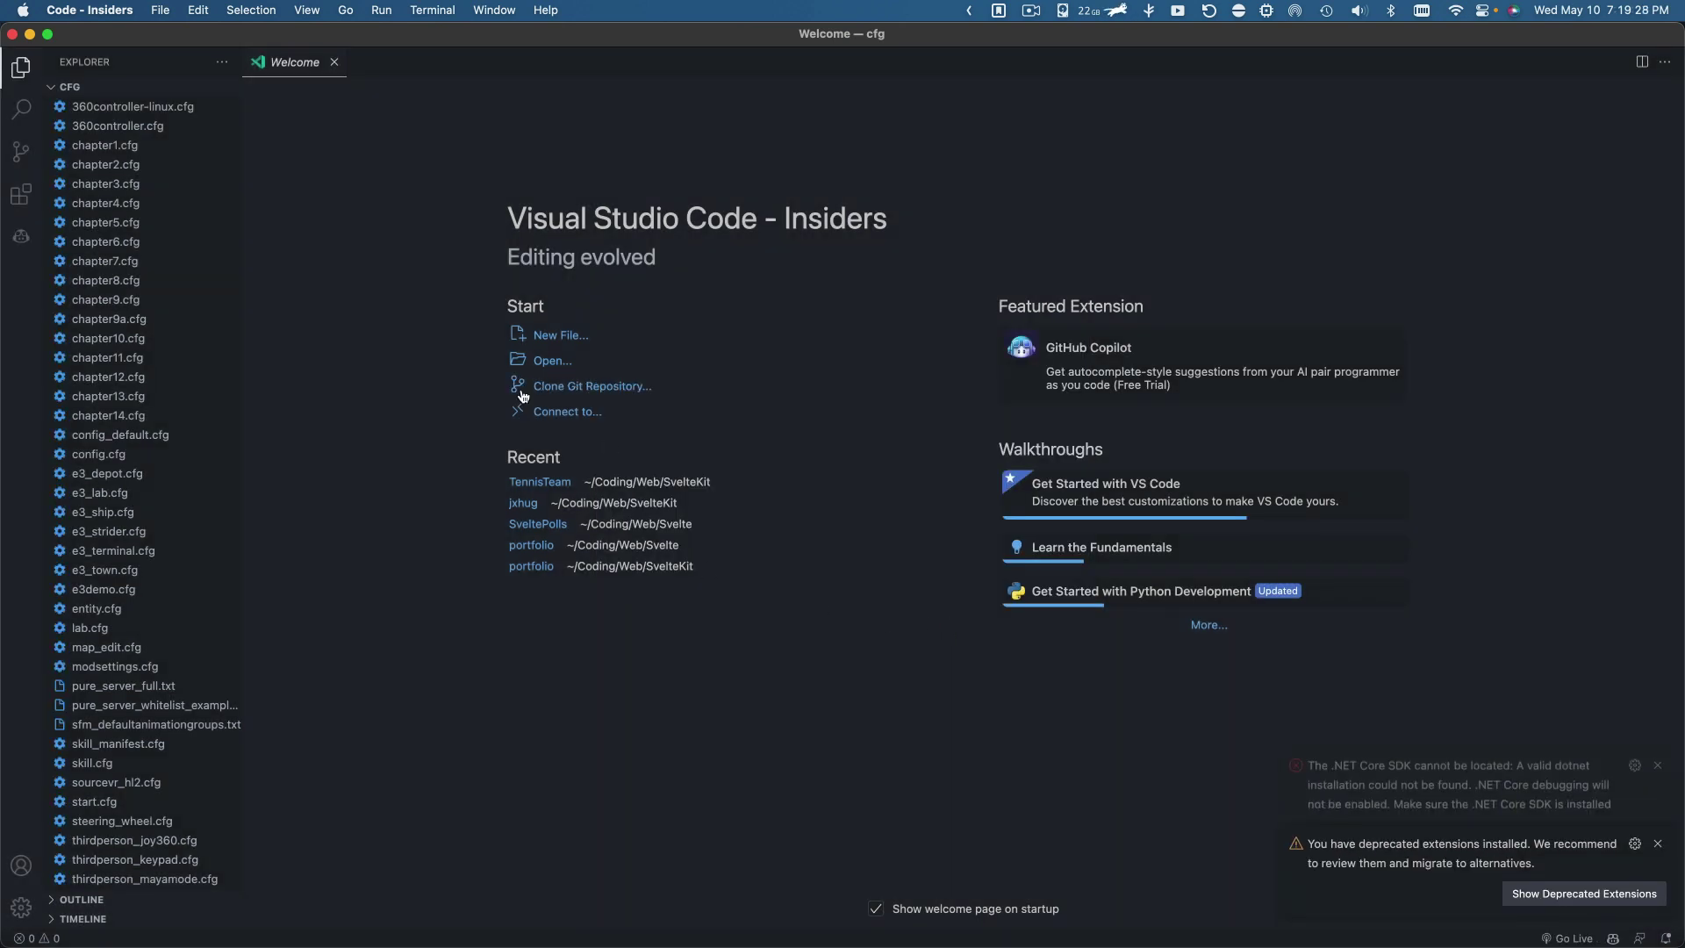
Create a new file named autoexec.cfg in the cfg folder
left_click(166, 88)
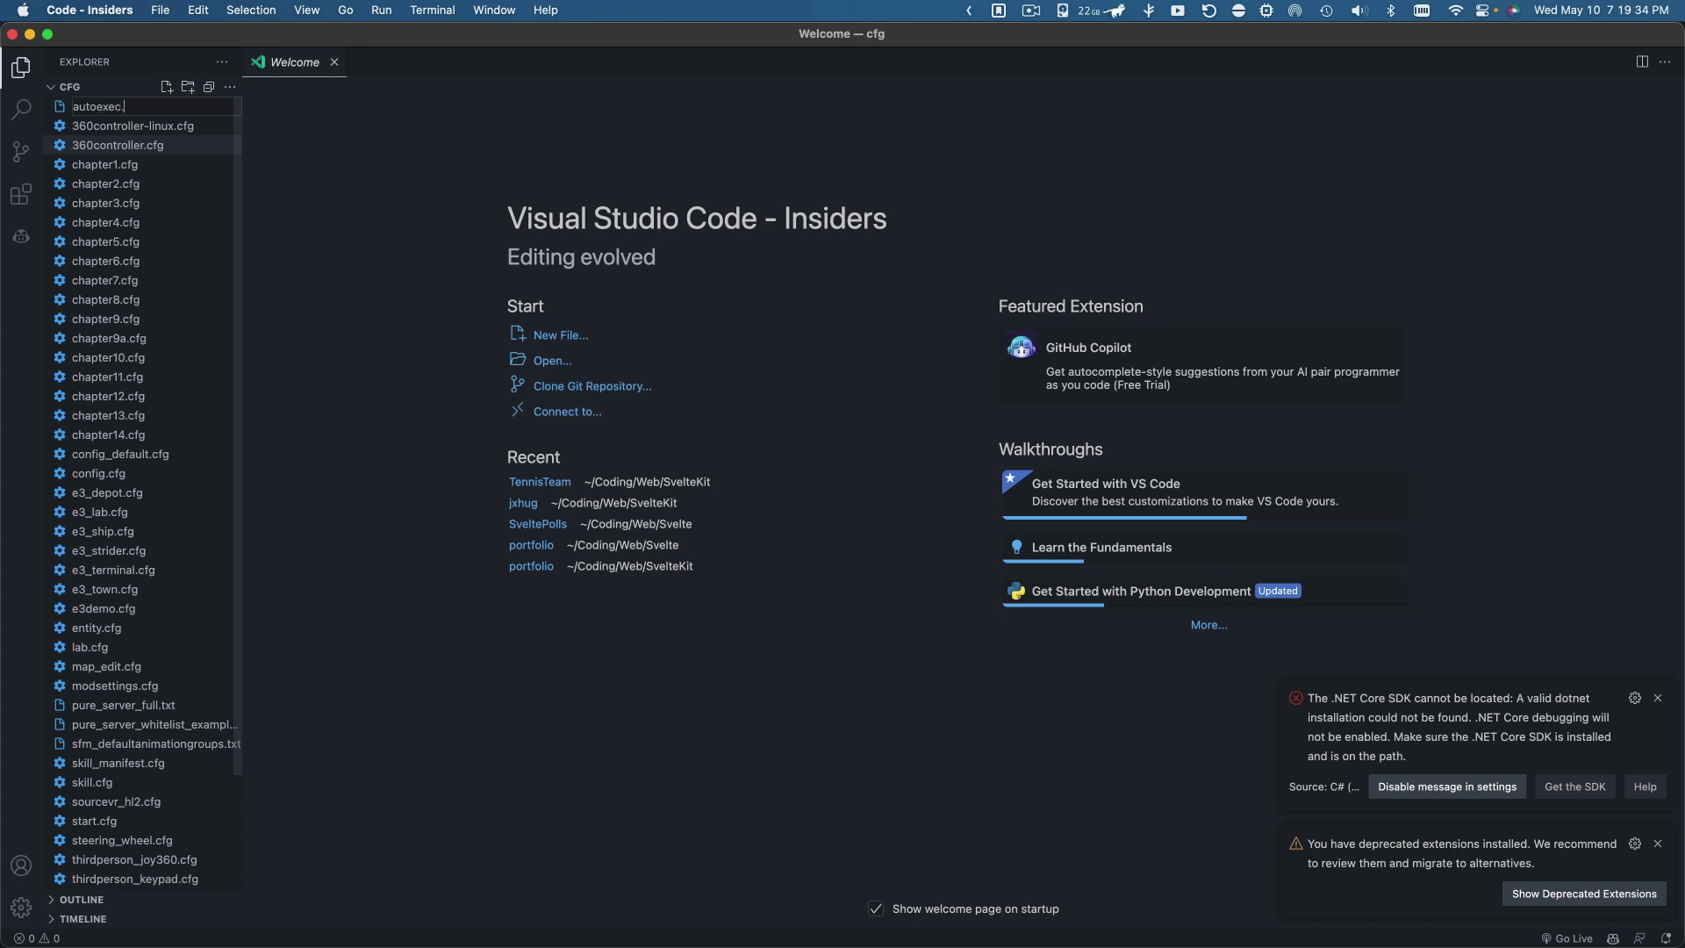
type("autoexec.cfg")
key("Return")
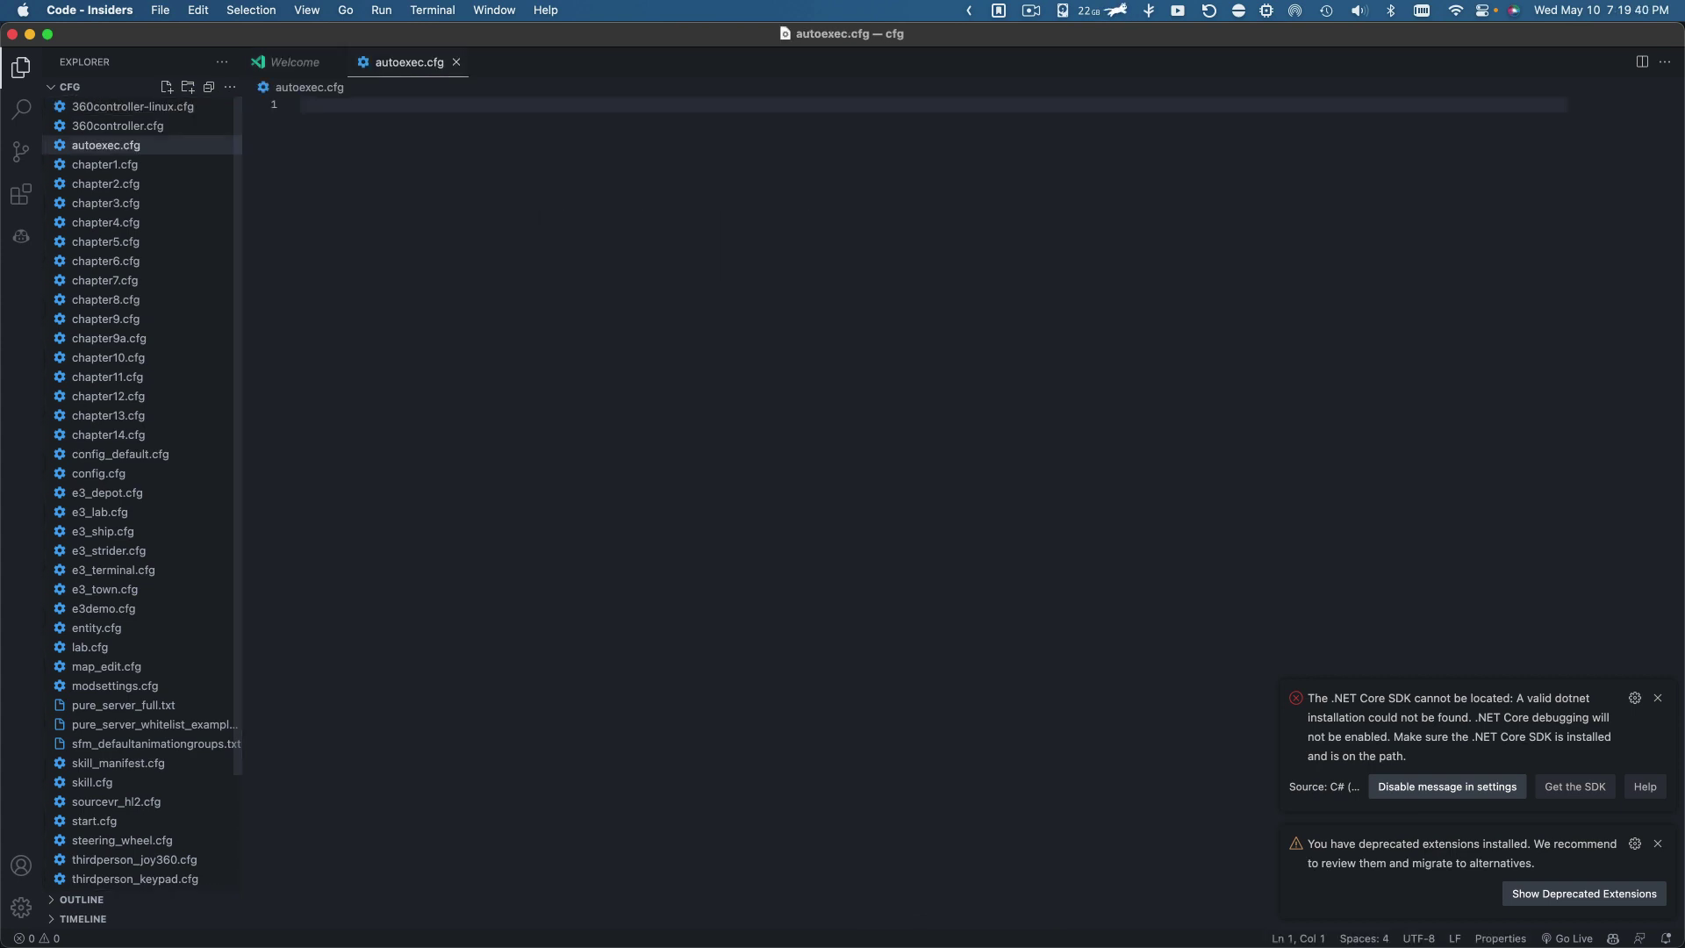
Enter r_newflashlight 0 as the only line of autoexec.cfg and save the file
type("r_newflashlight 0")
key("super+s")
key("Return")
key("BackSpace")
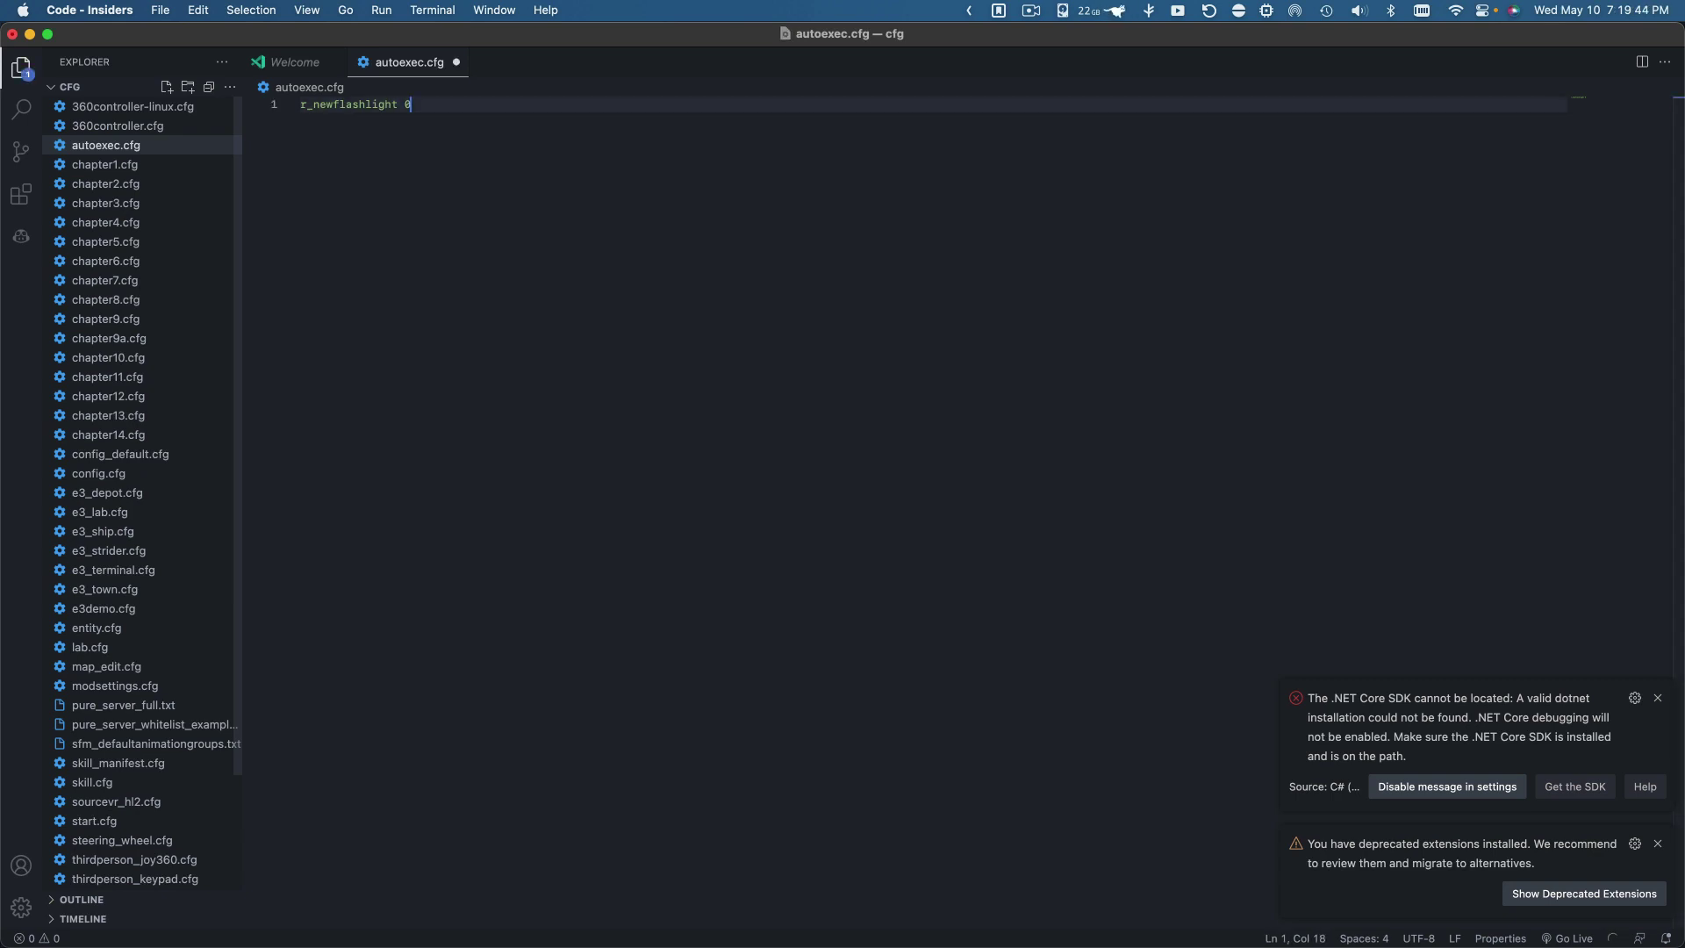
key("super+s")
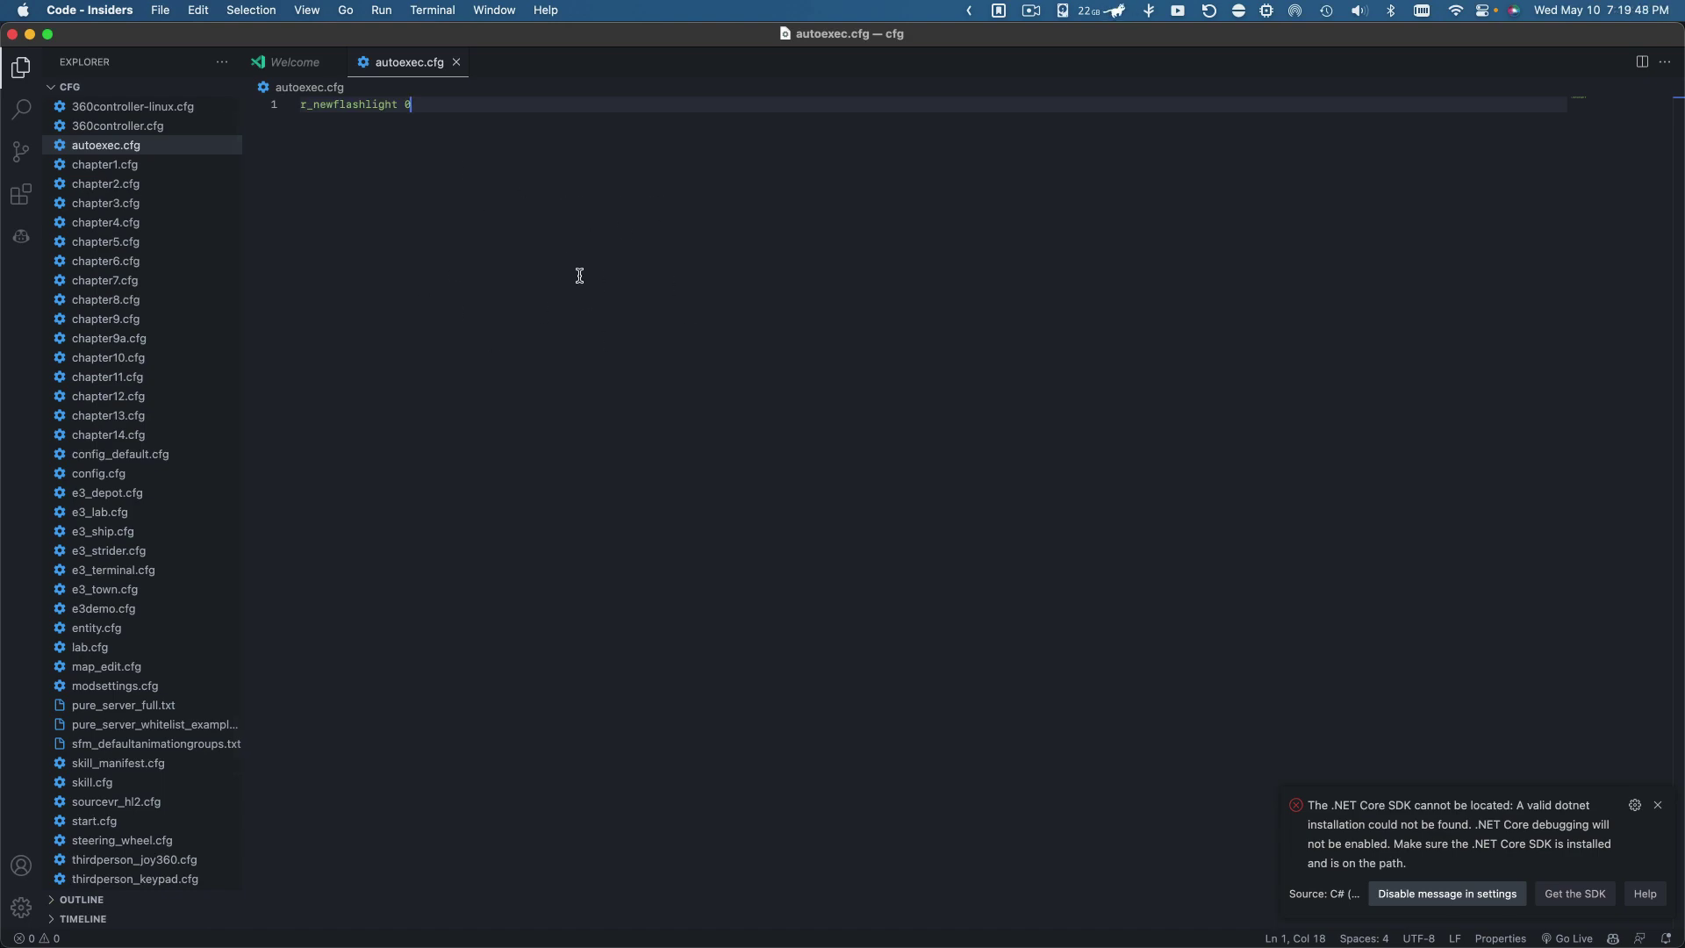
Switch to the Half-Life 2 session that is still running, quit it, and return to Steam
key("super+Tab")
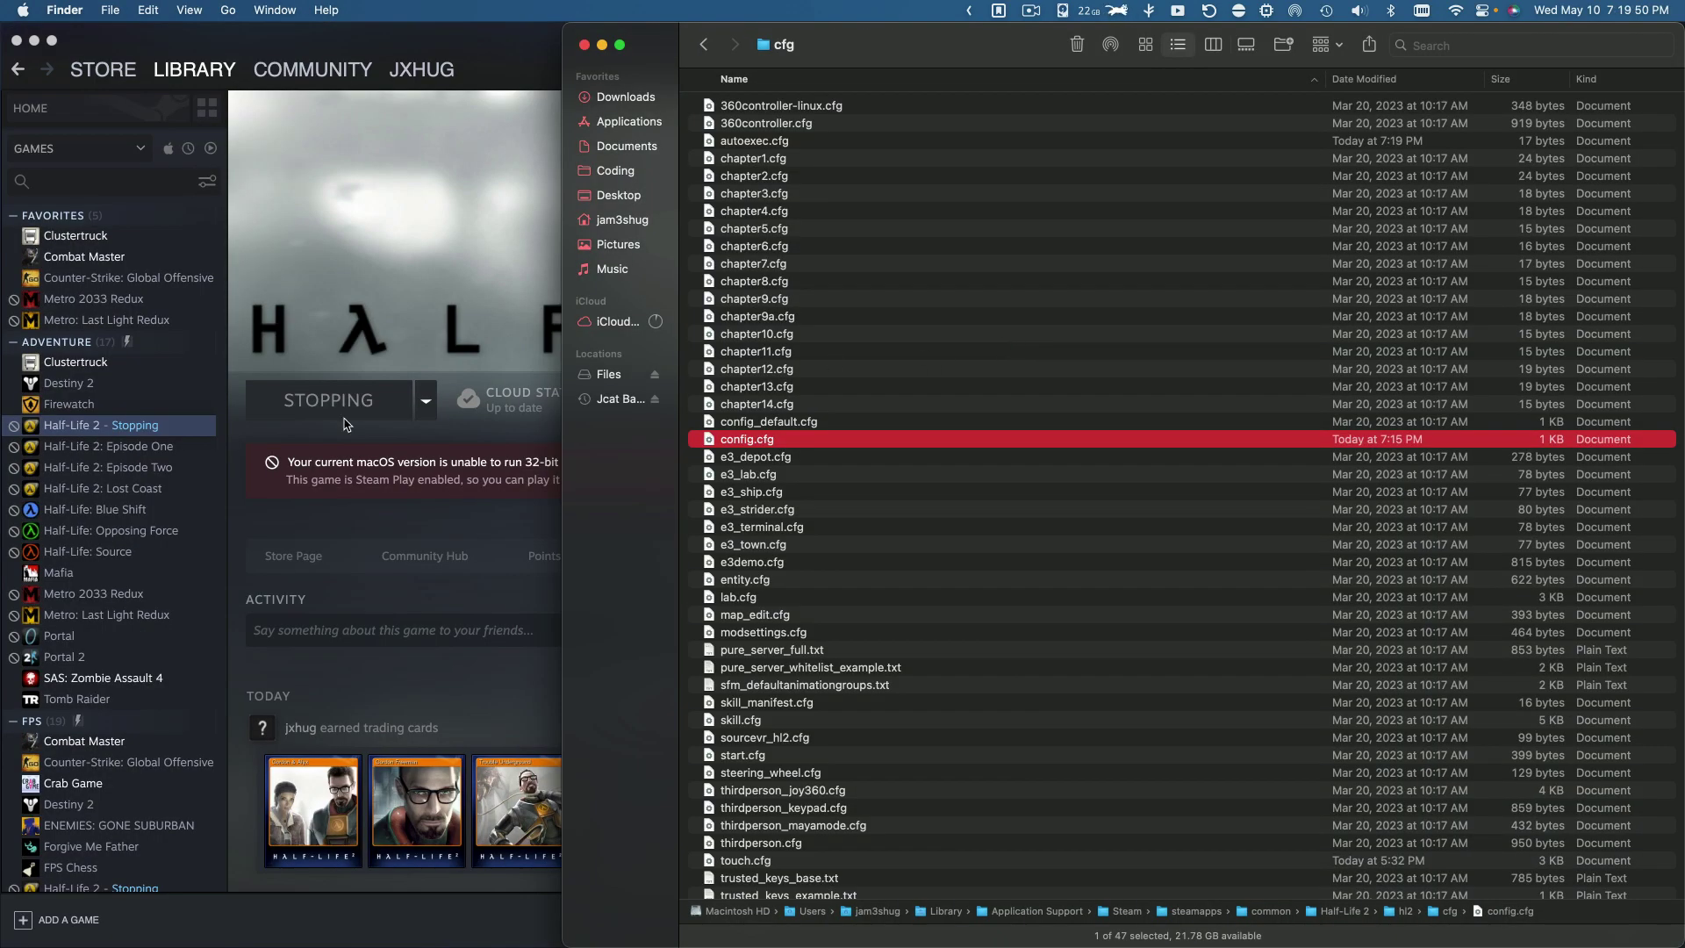
left_click(348, 406)
mouse_move(1680, 461)
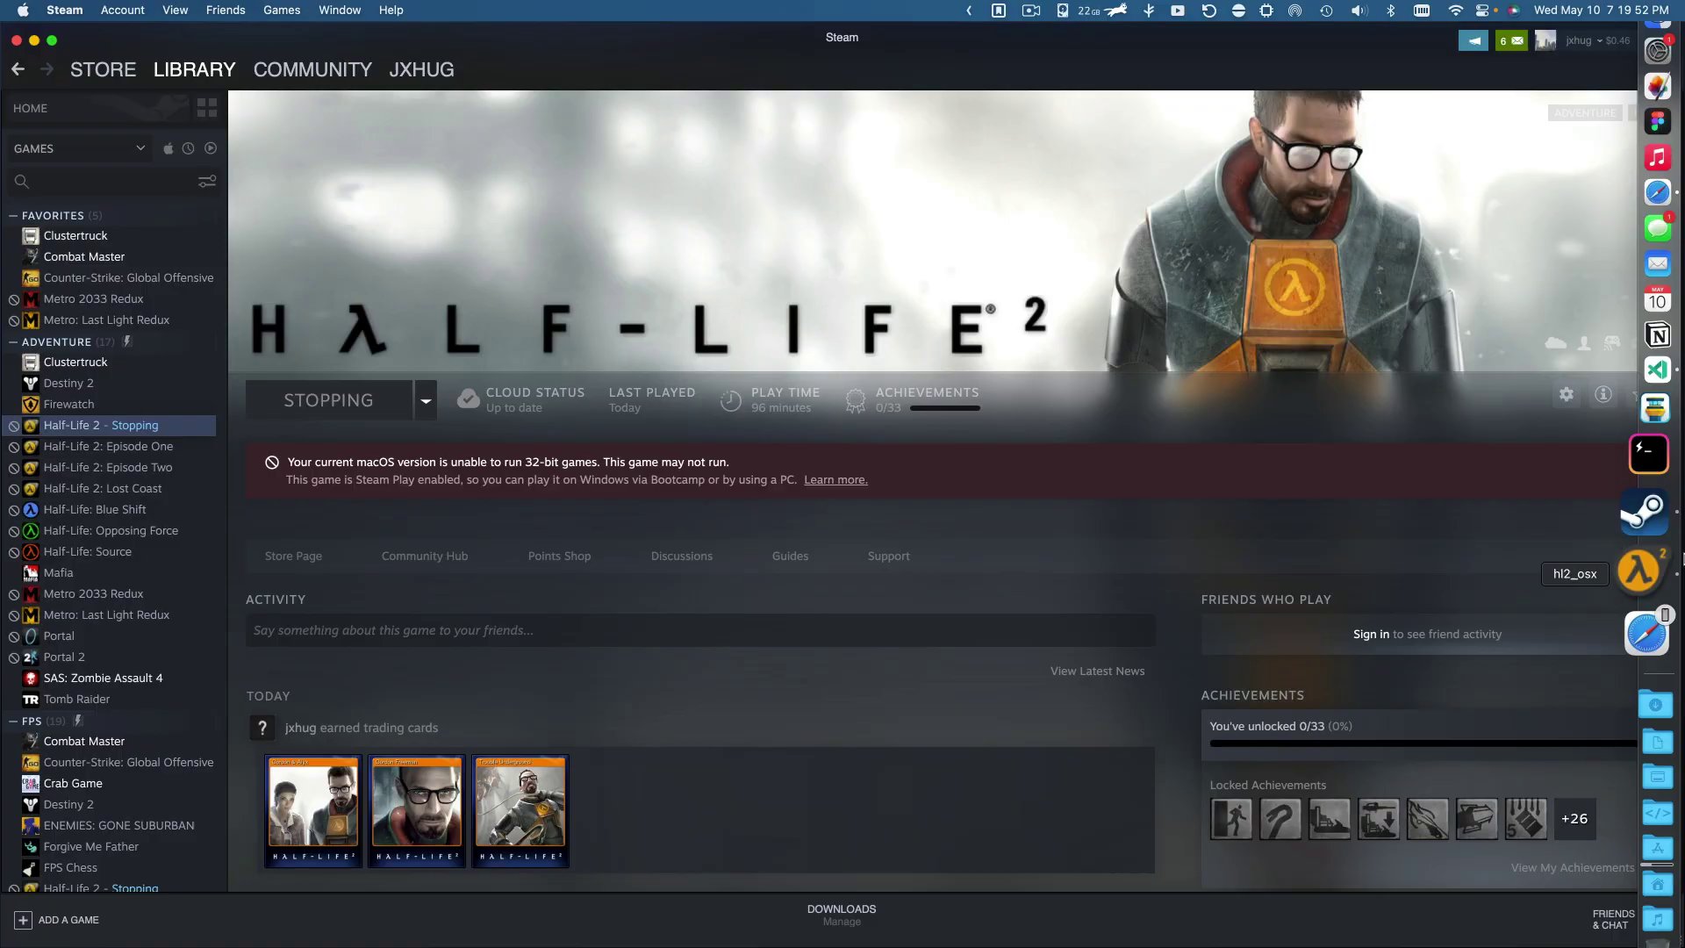
left_click(1643, 575)
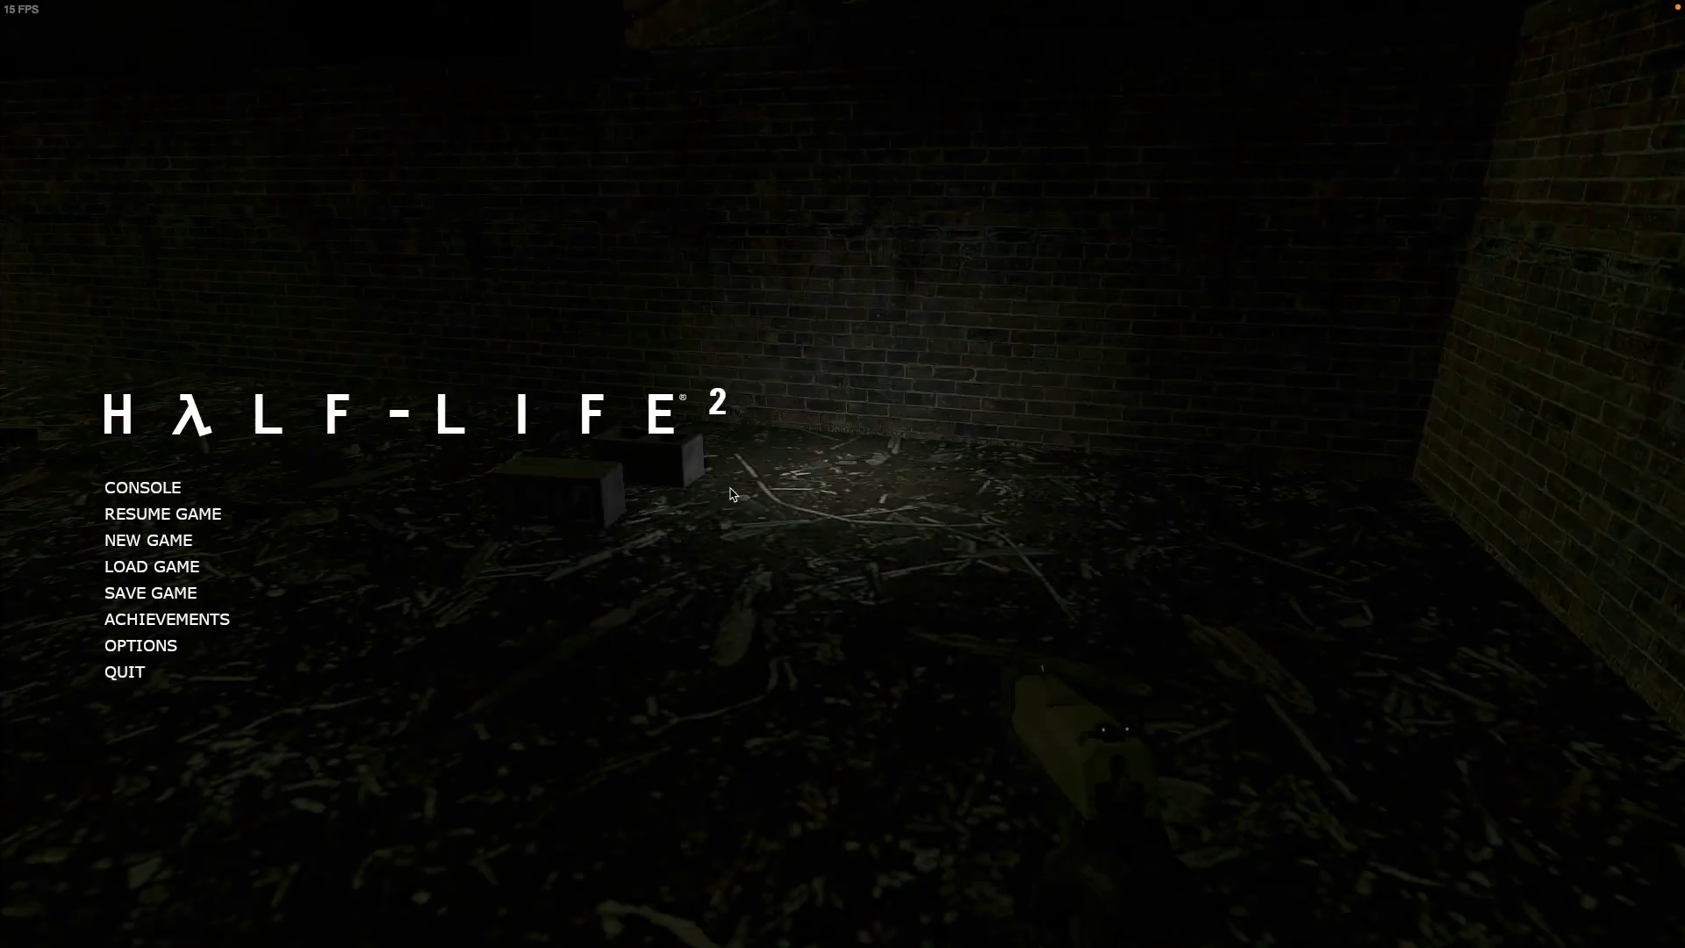
left_click(133, 671)
left_click(789, 499)
key("super+Tab")
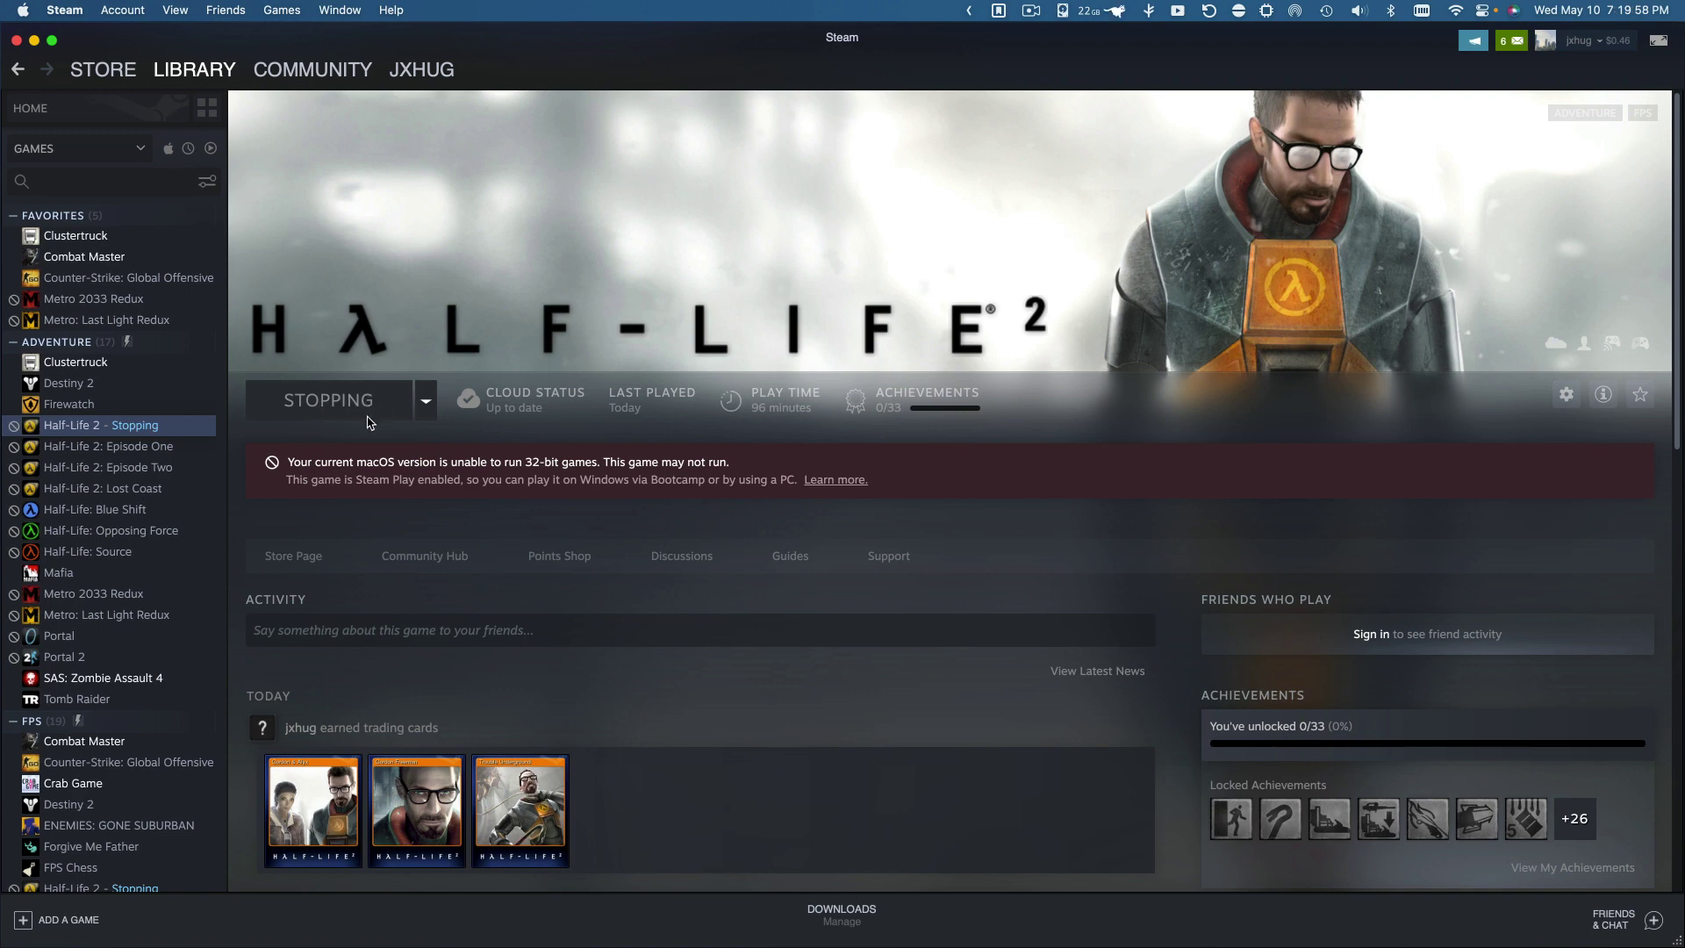
Relaunch Half-Life 2 and run exec autoexec in its console
left_click(368, 413)
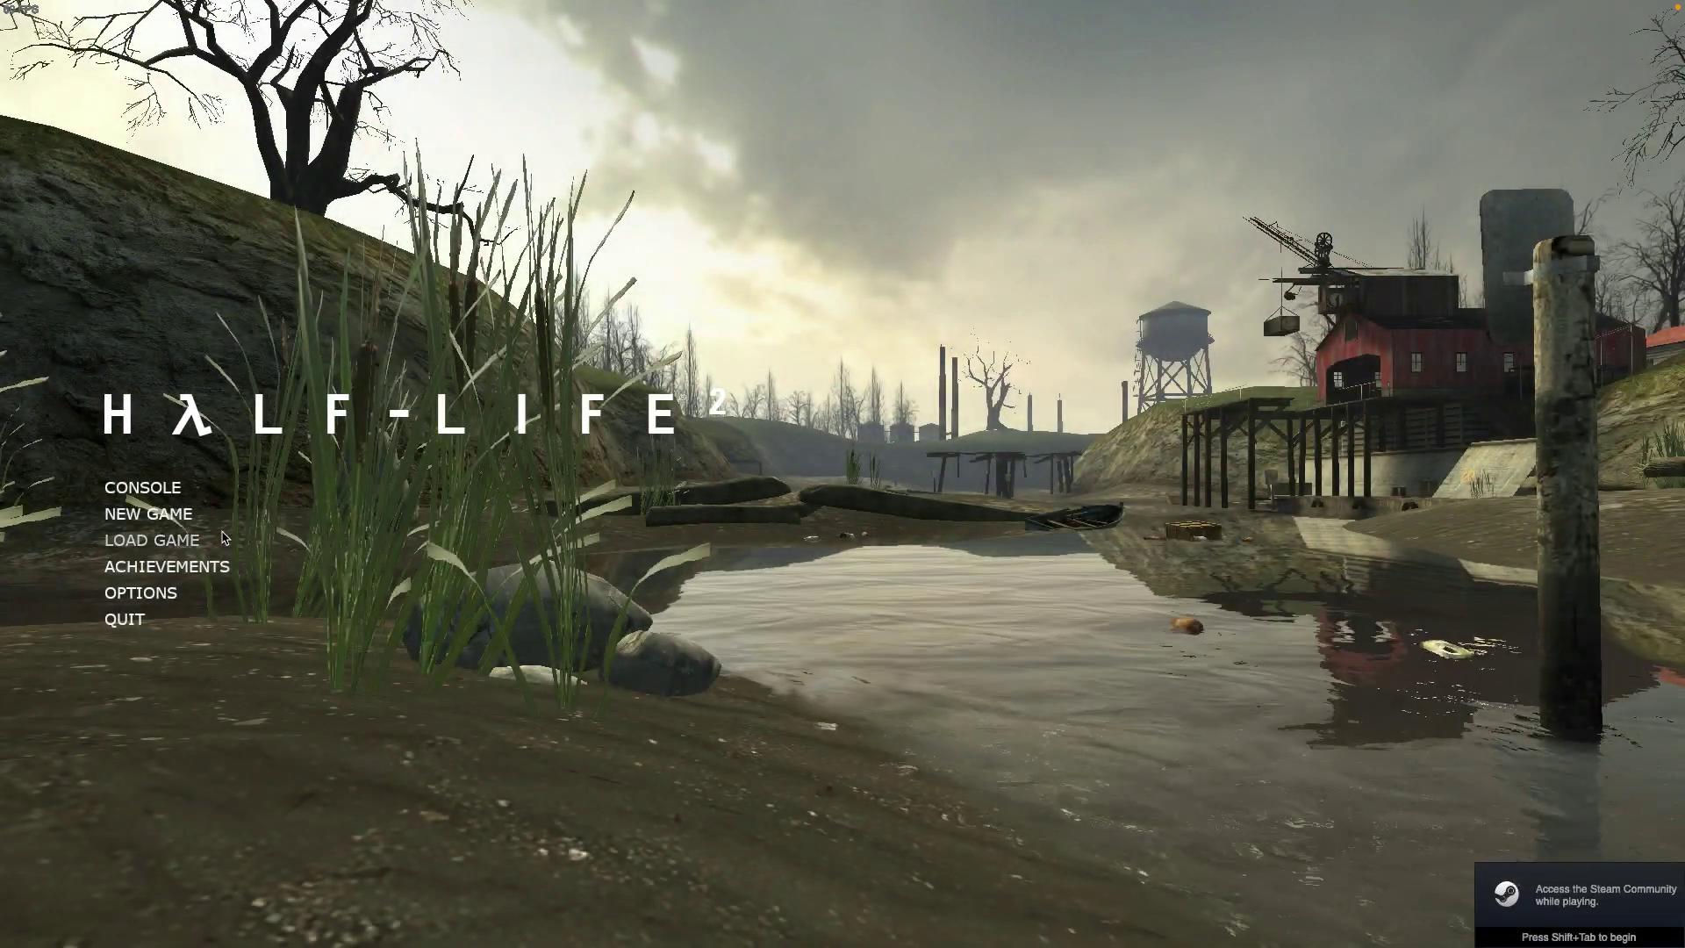
left_click(211, 493)
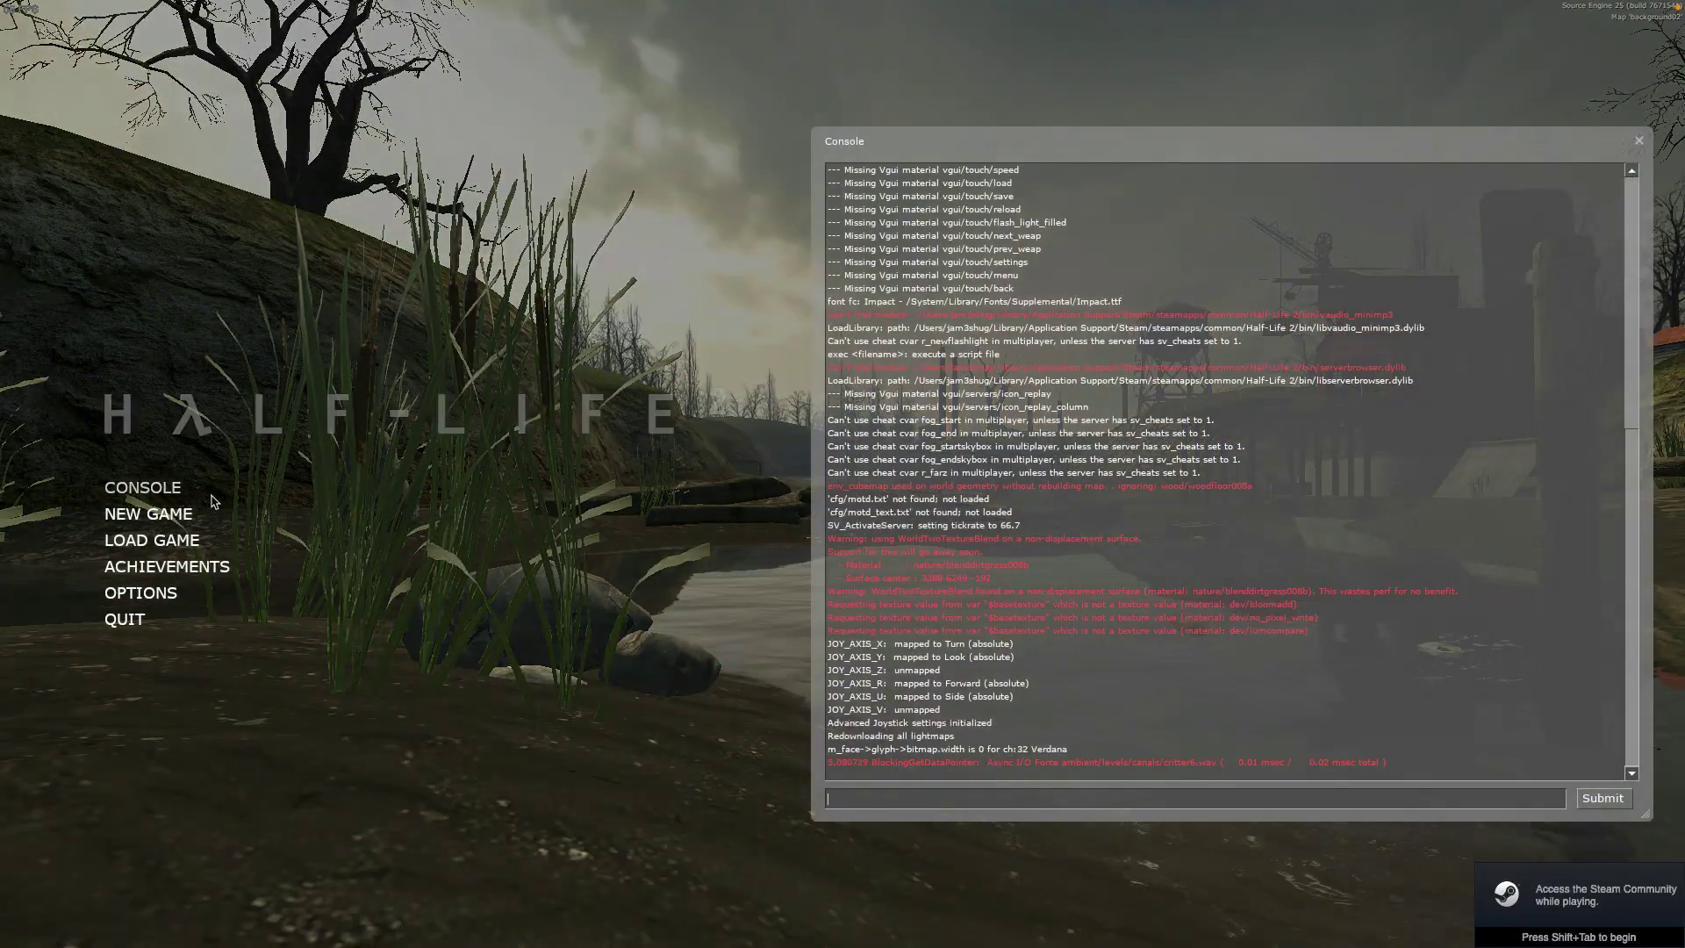
type("e")
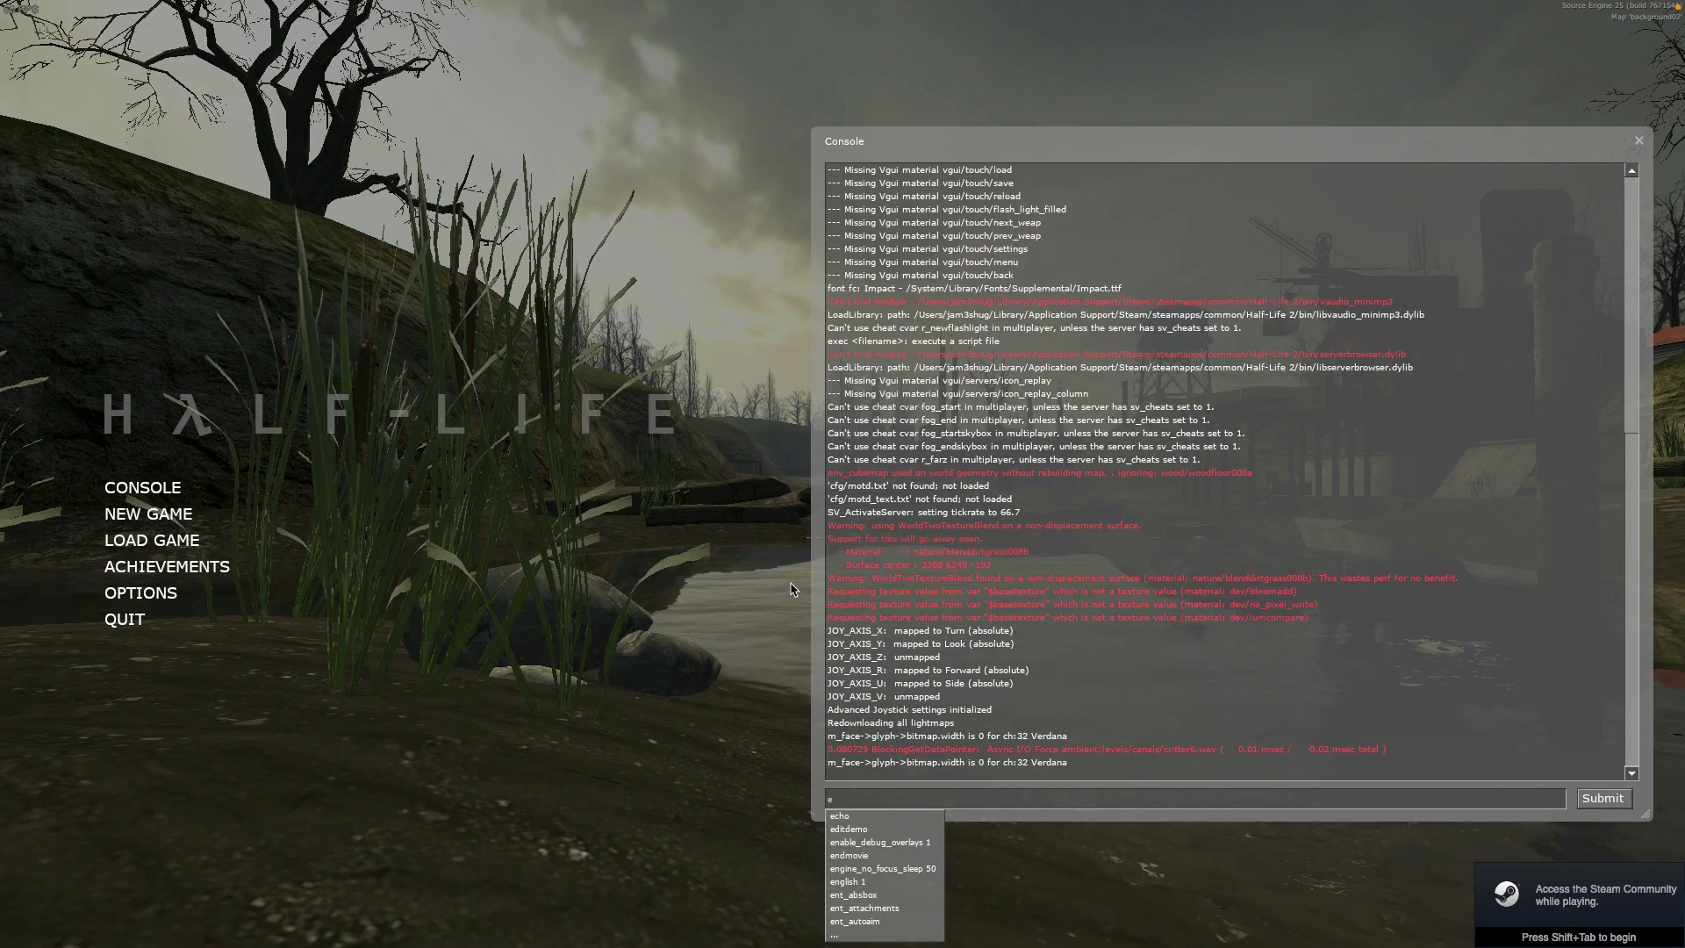
type("xec au")
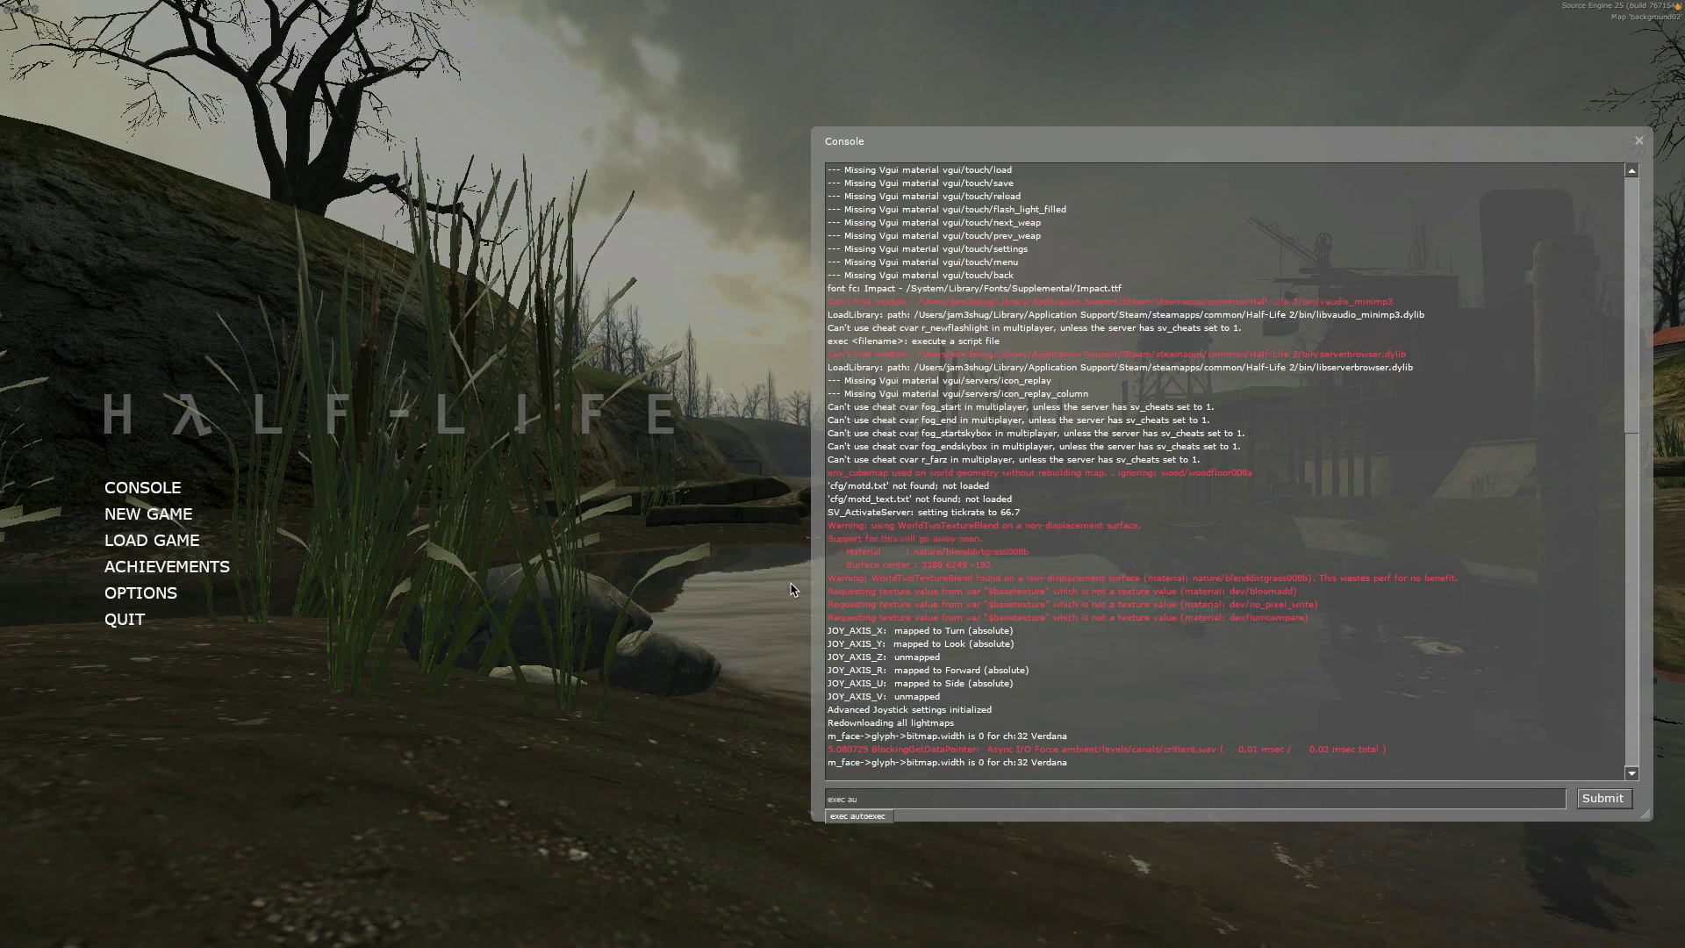
type("toexec")
key("Return")
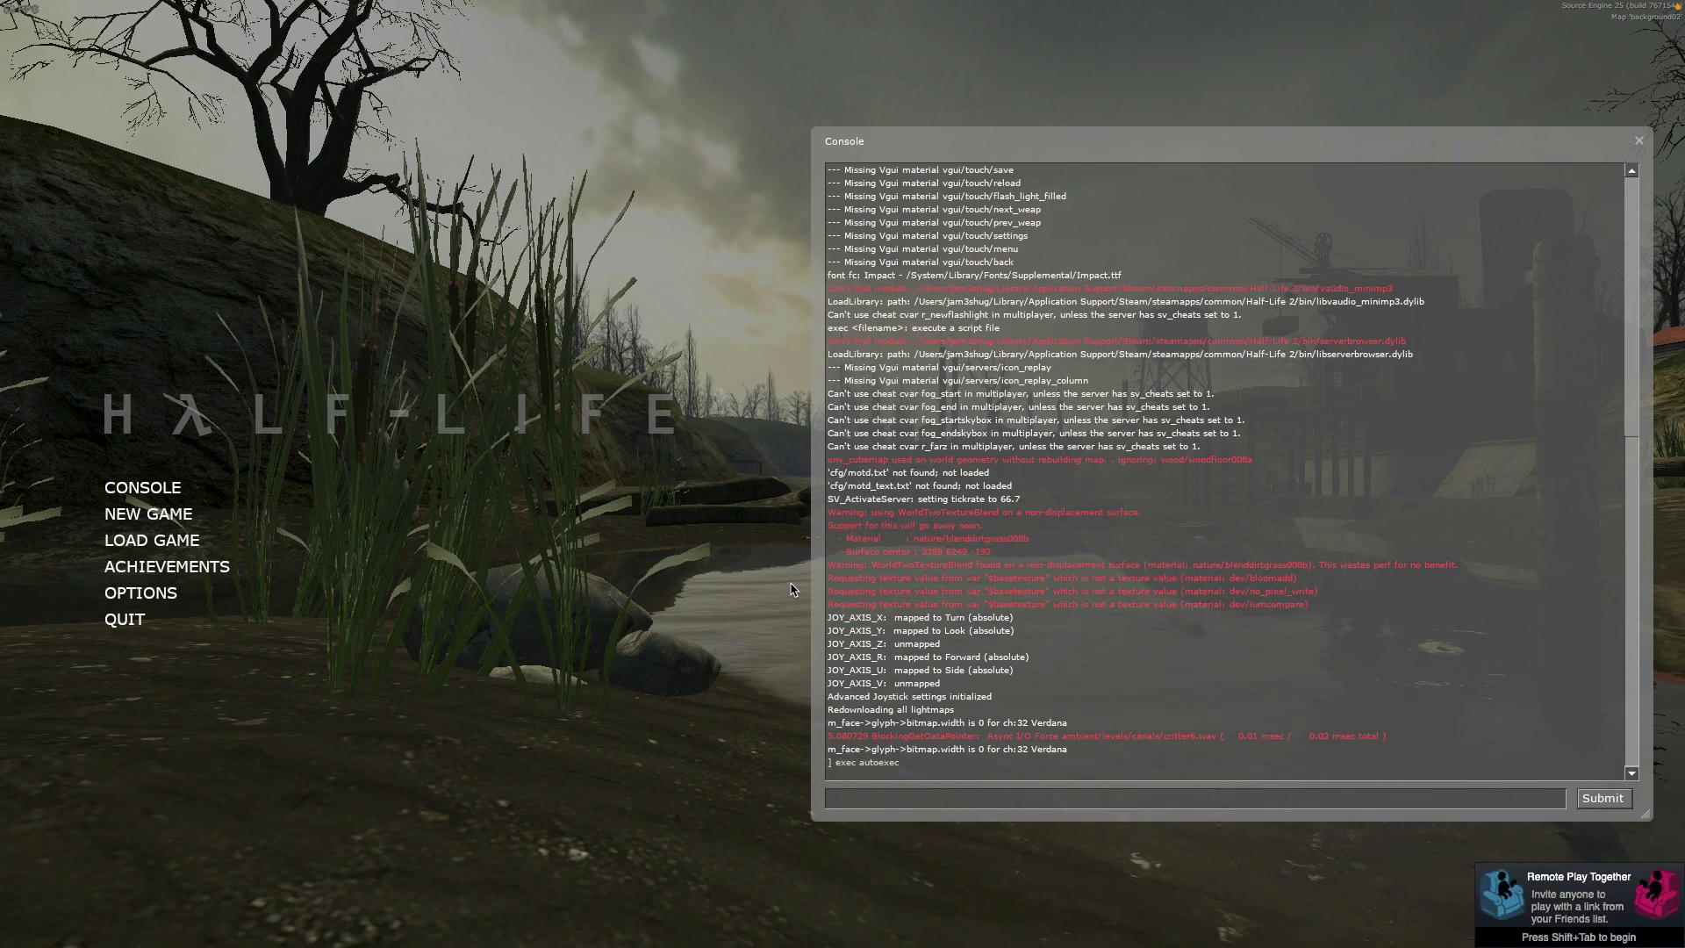
Leave the console and load the most recent Route Kanal saved game
key("Escape")
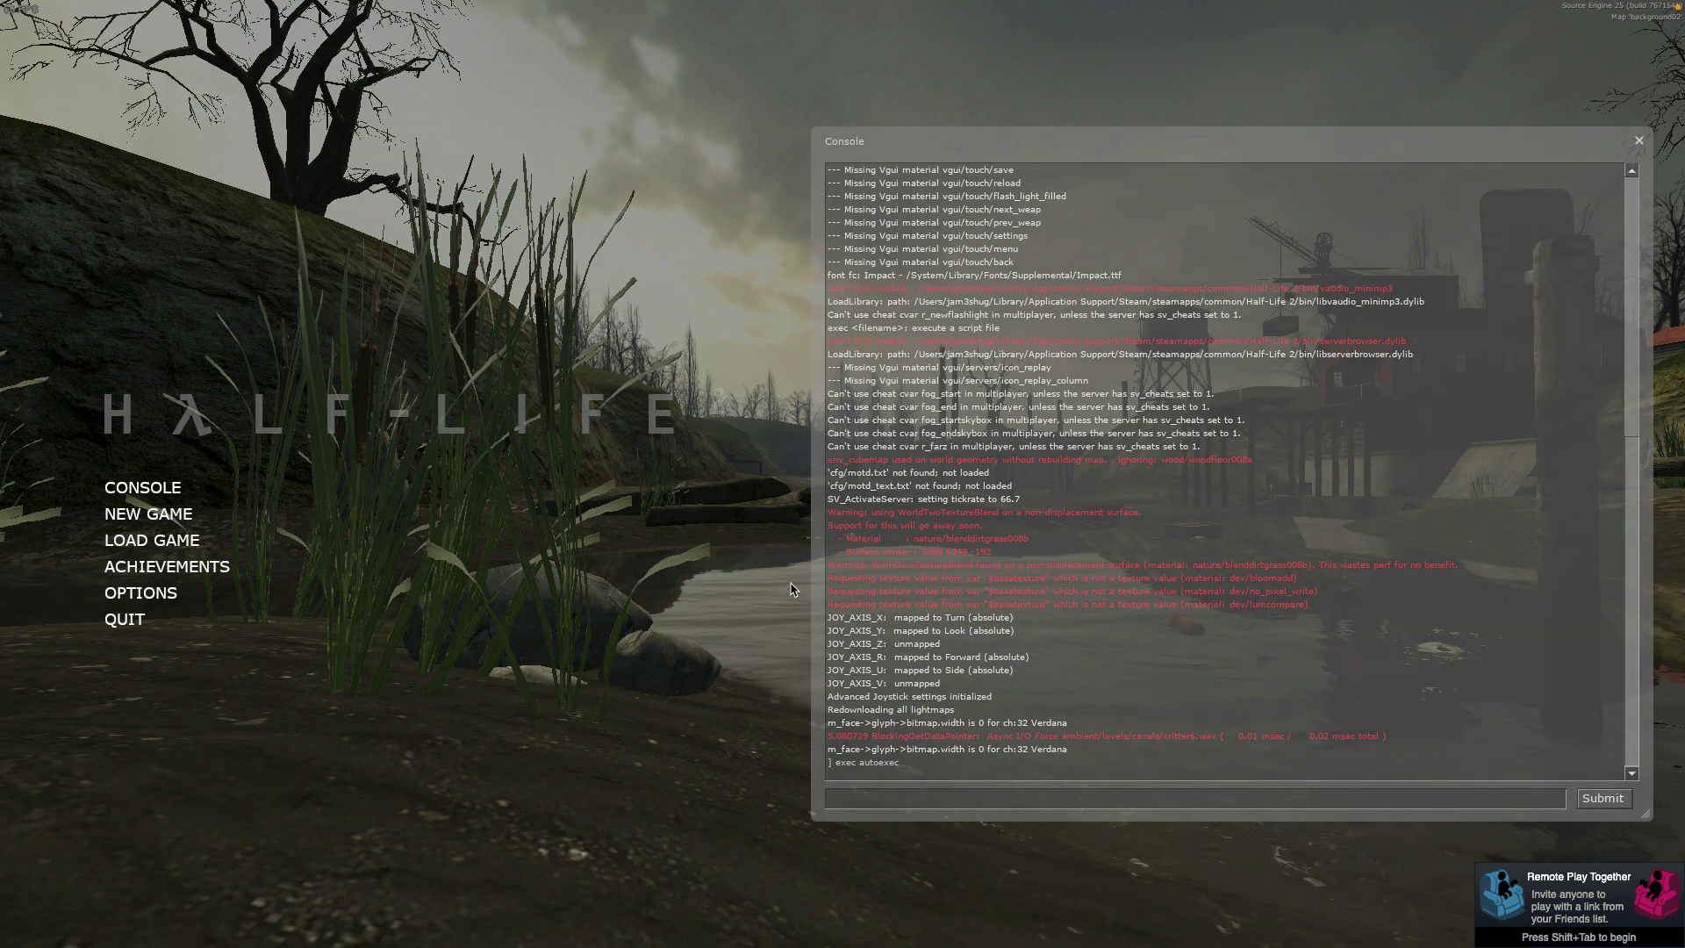
left_click(152, 540)
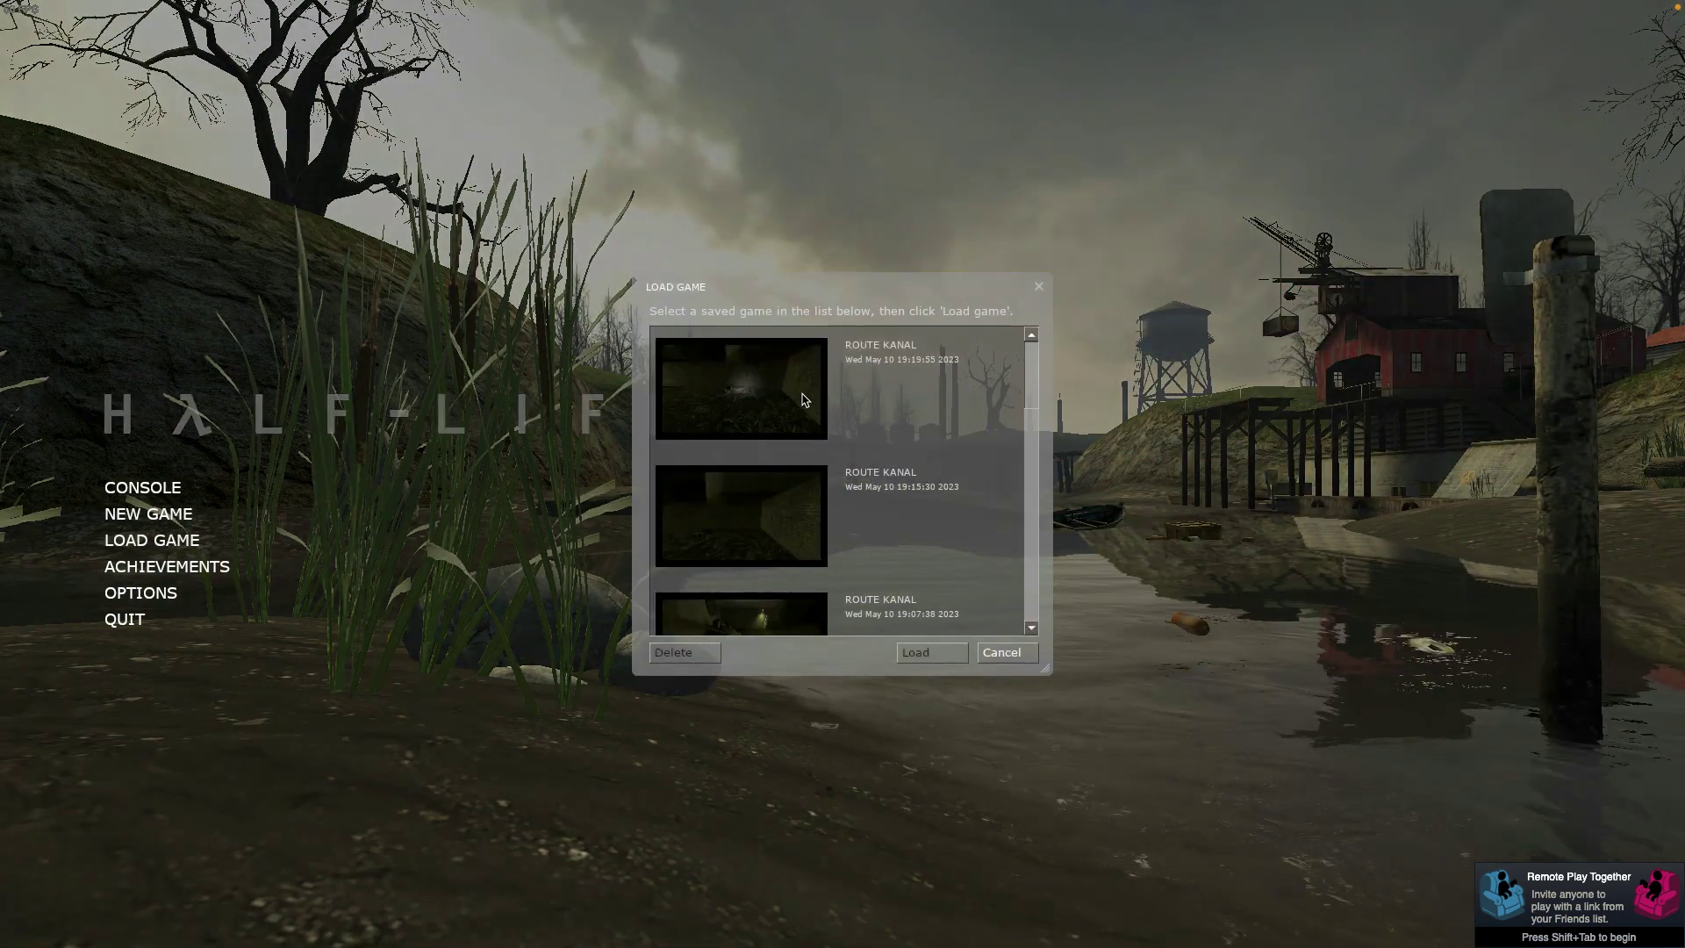
left_click(822, 431)
left_click(932, 653)
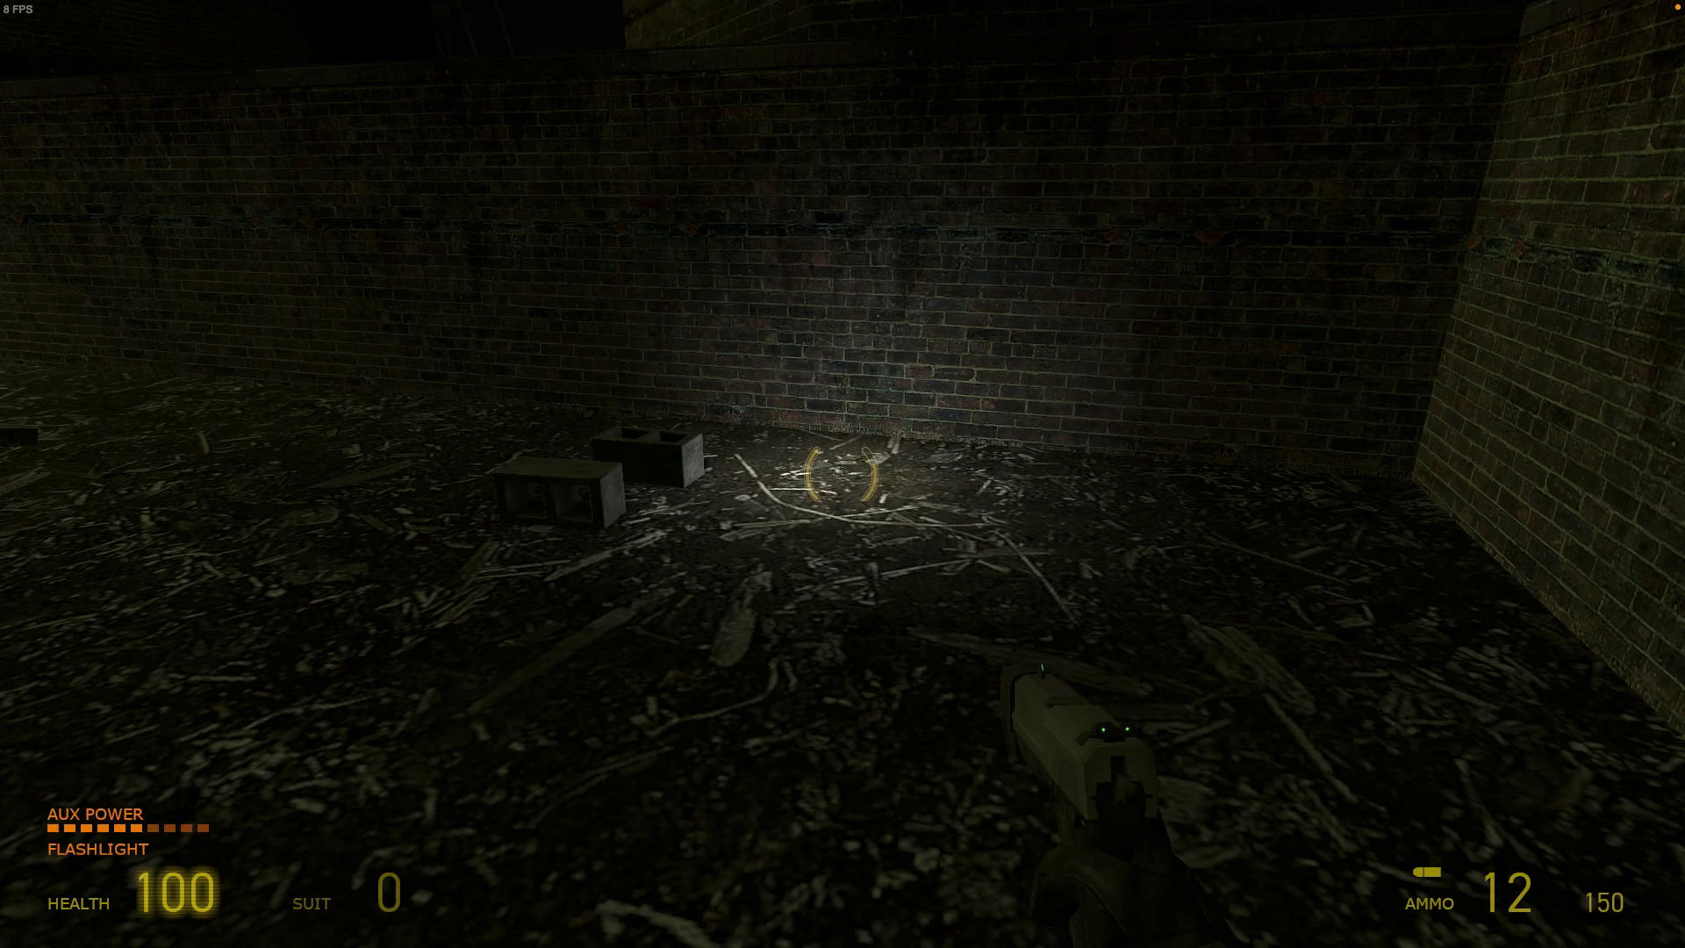
Move and sprint around the dark brick room, toggling the flashlight to check how it lights the walls, floor and debris
key("w")
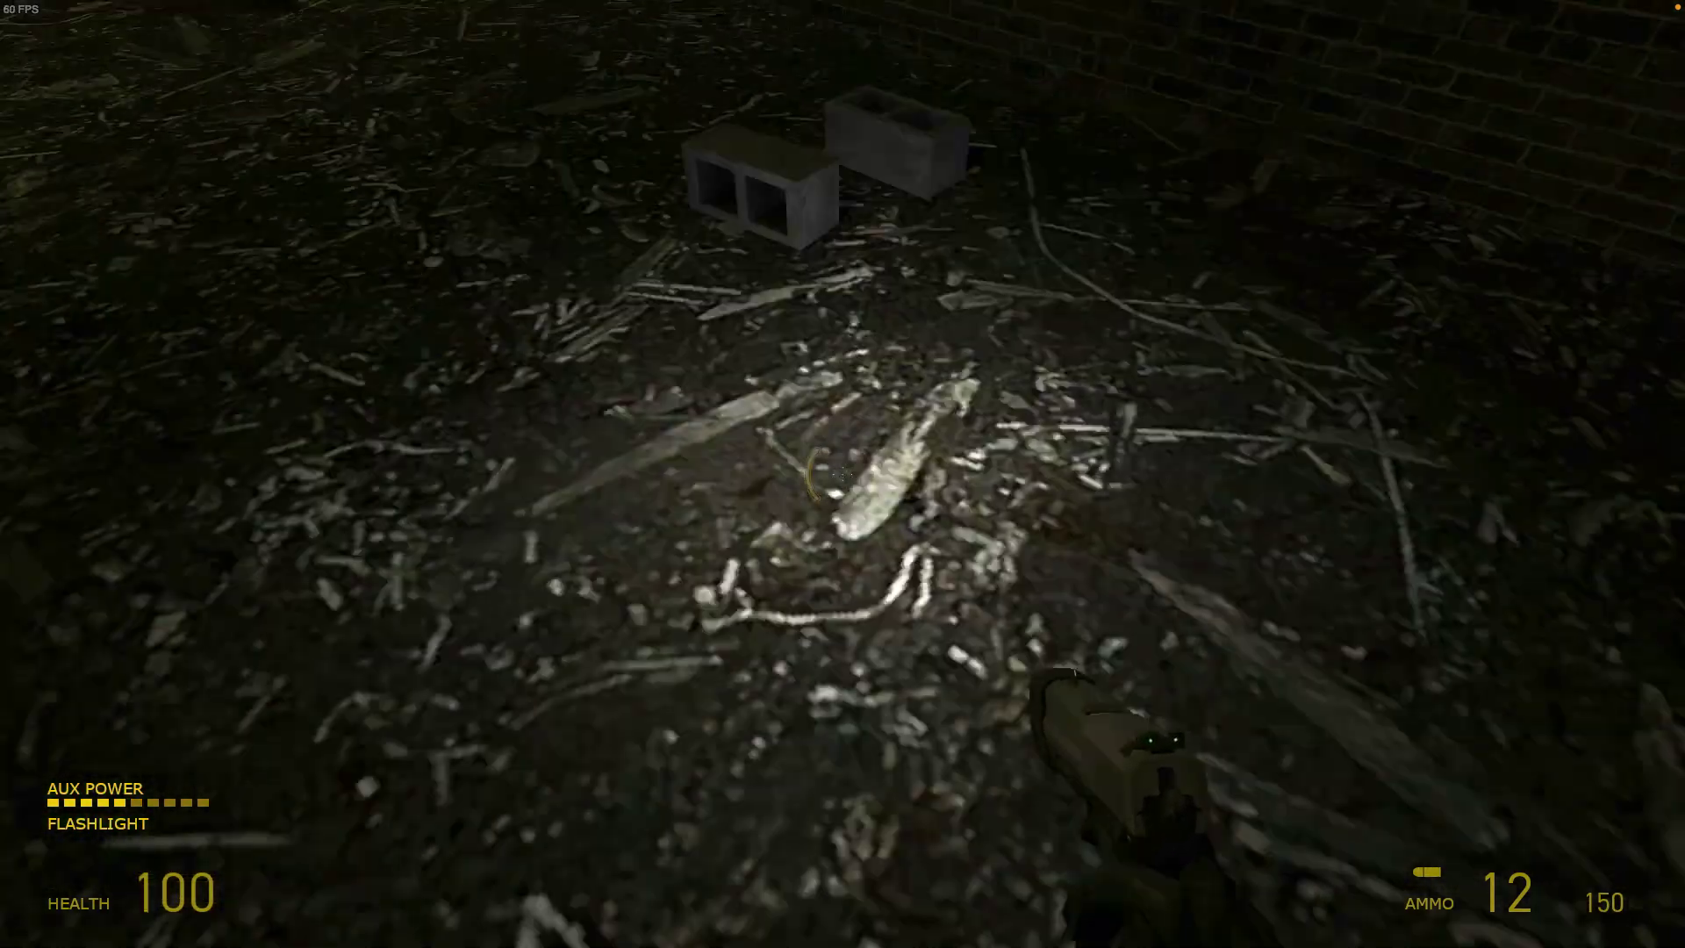
mouse_move(843, 474)
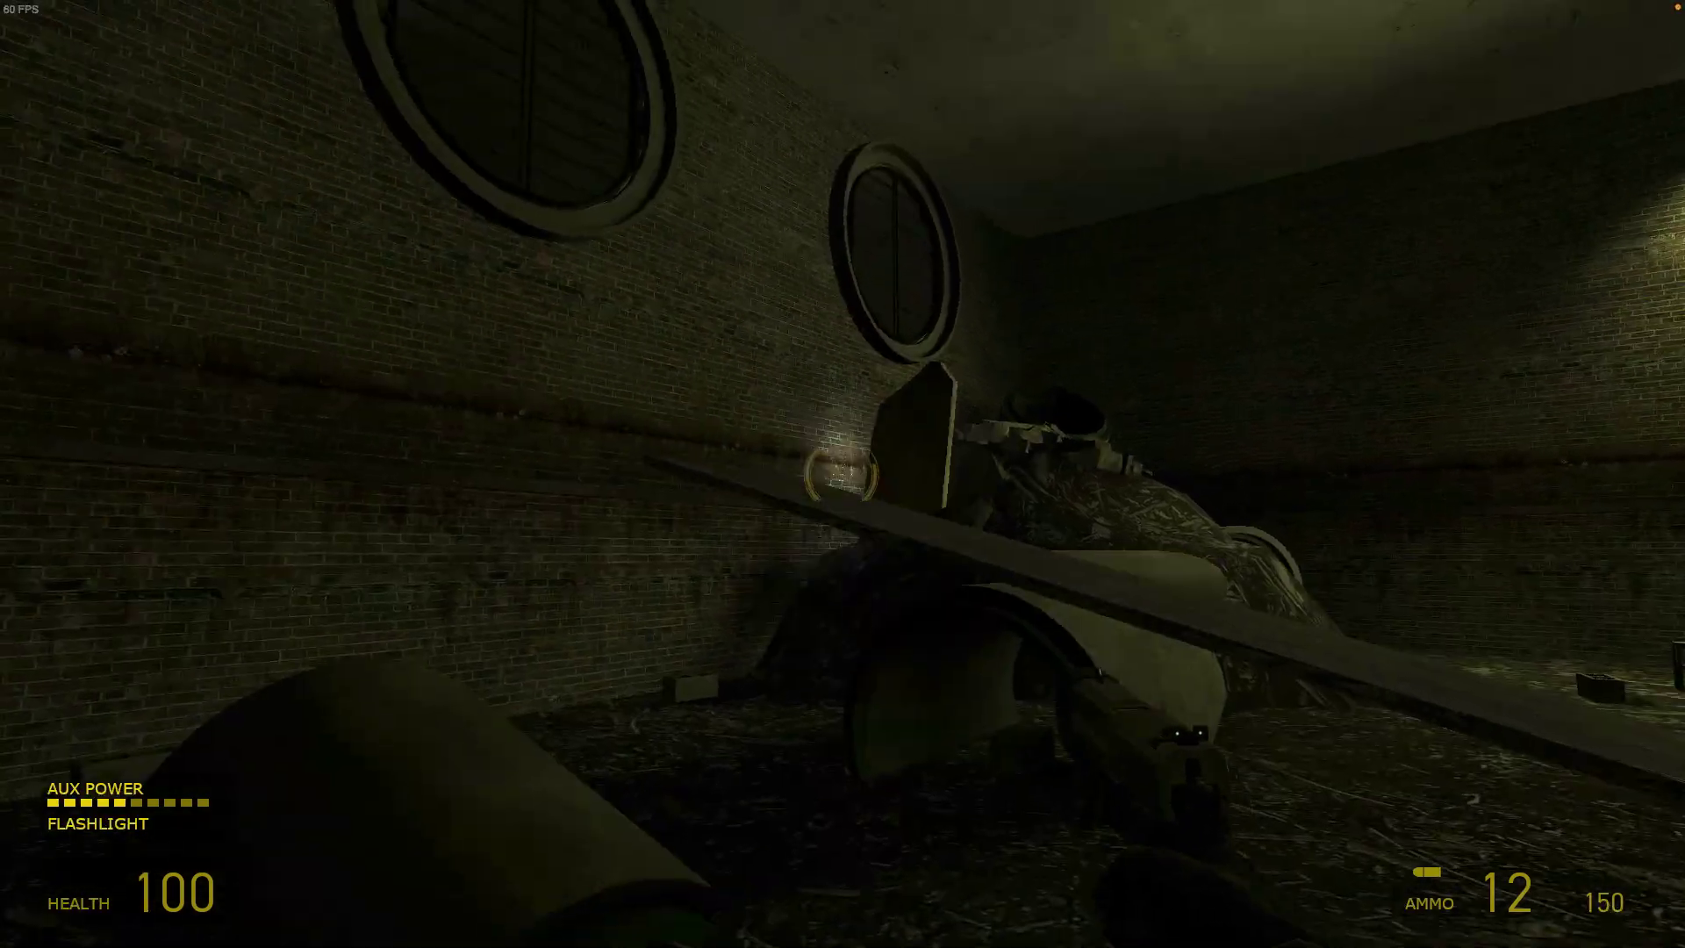
key("f")
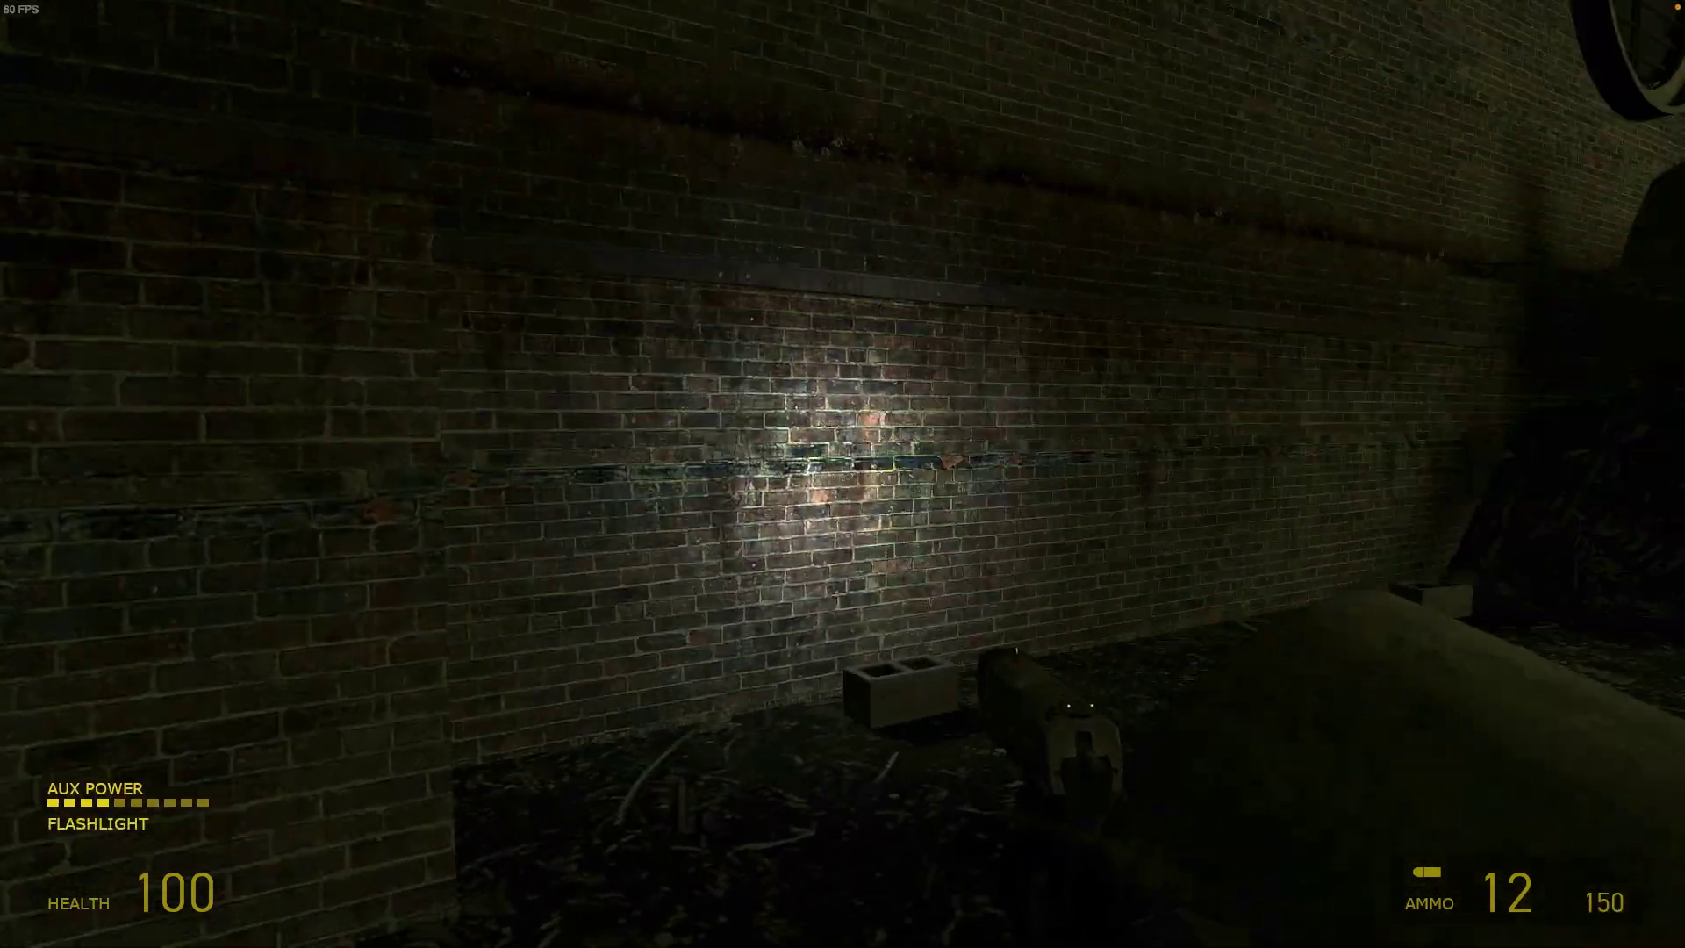
key("f")
key("f")
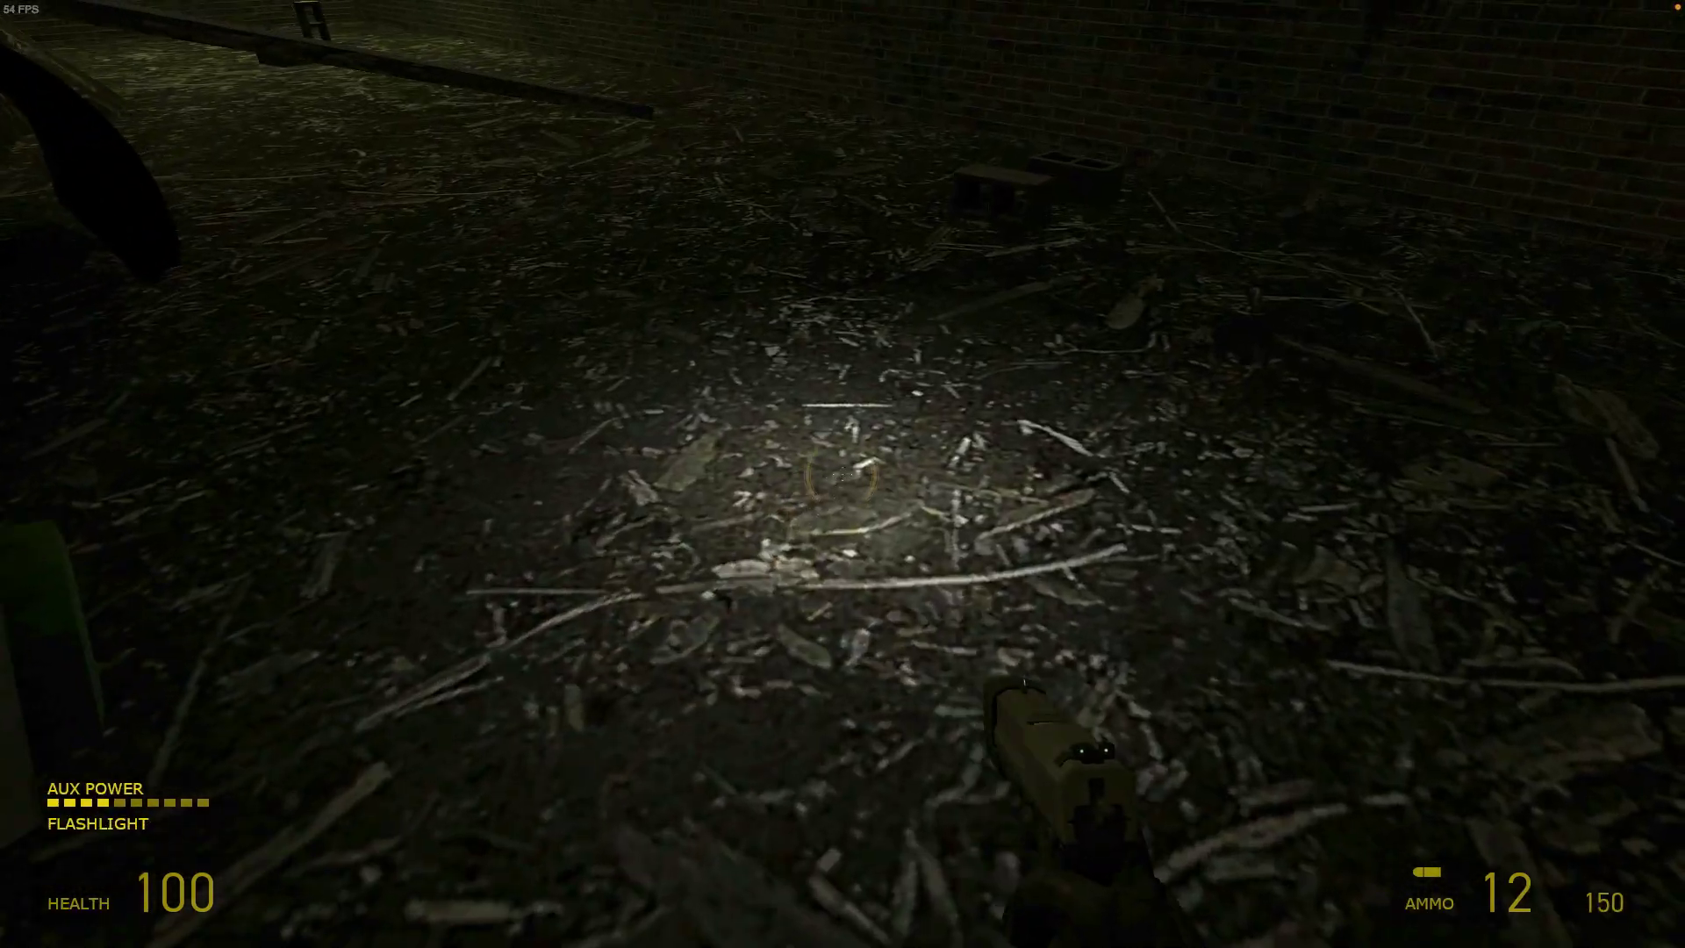
key("shift")
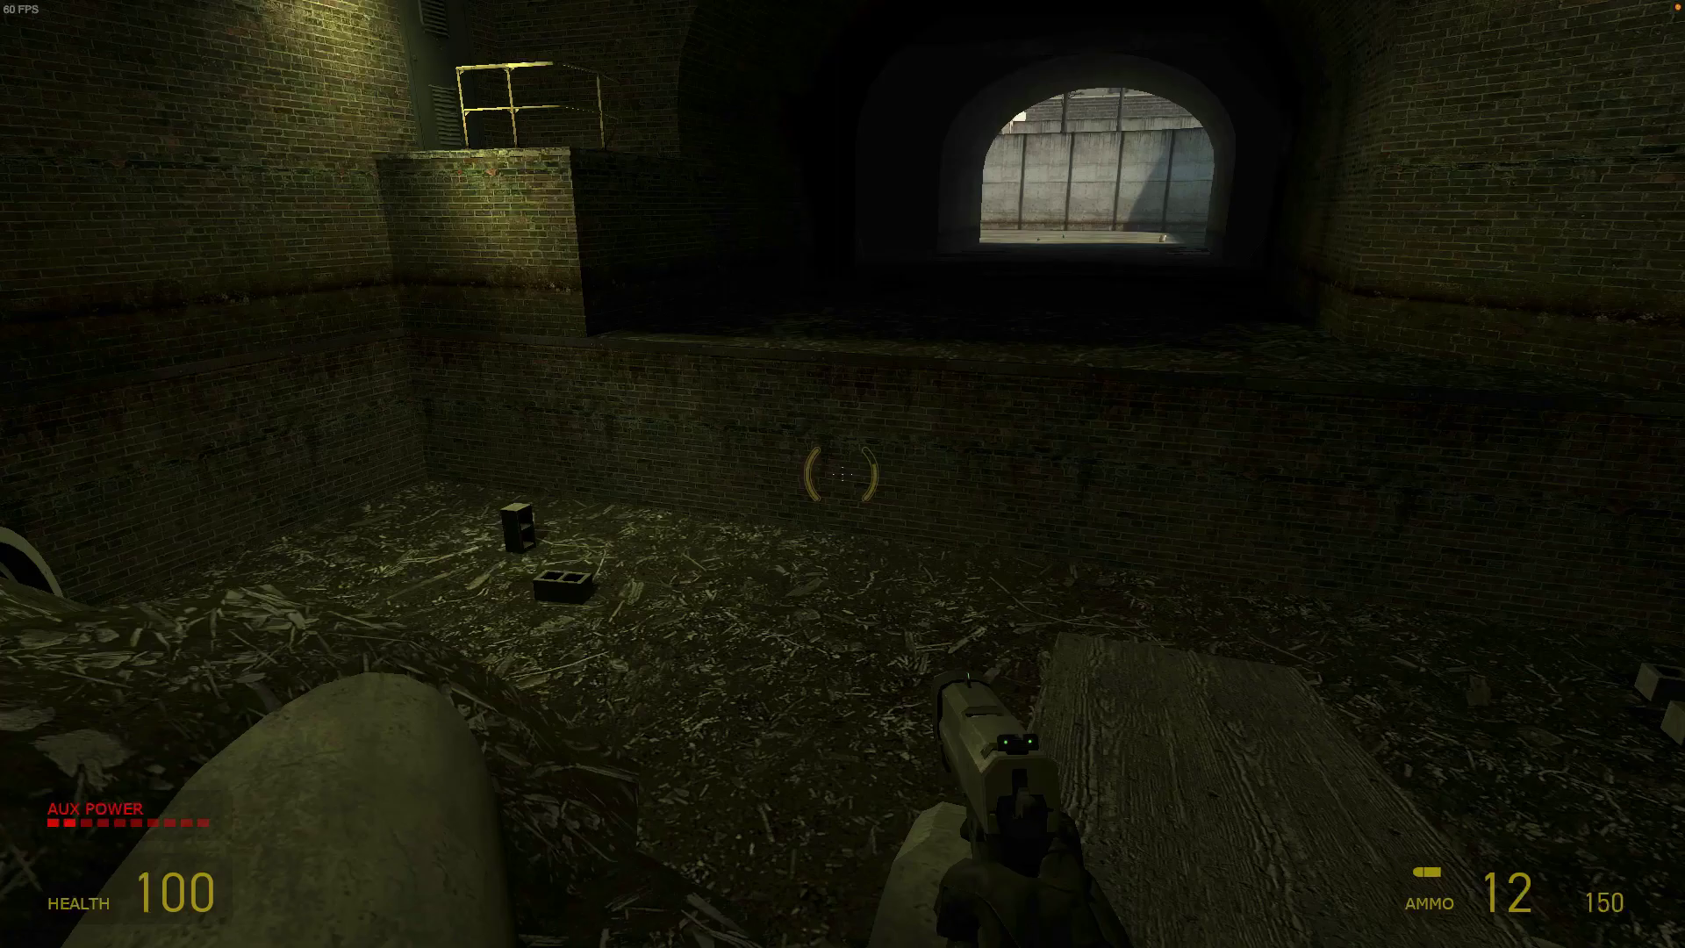
key("shift")
key("w")
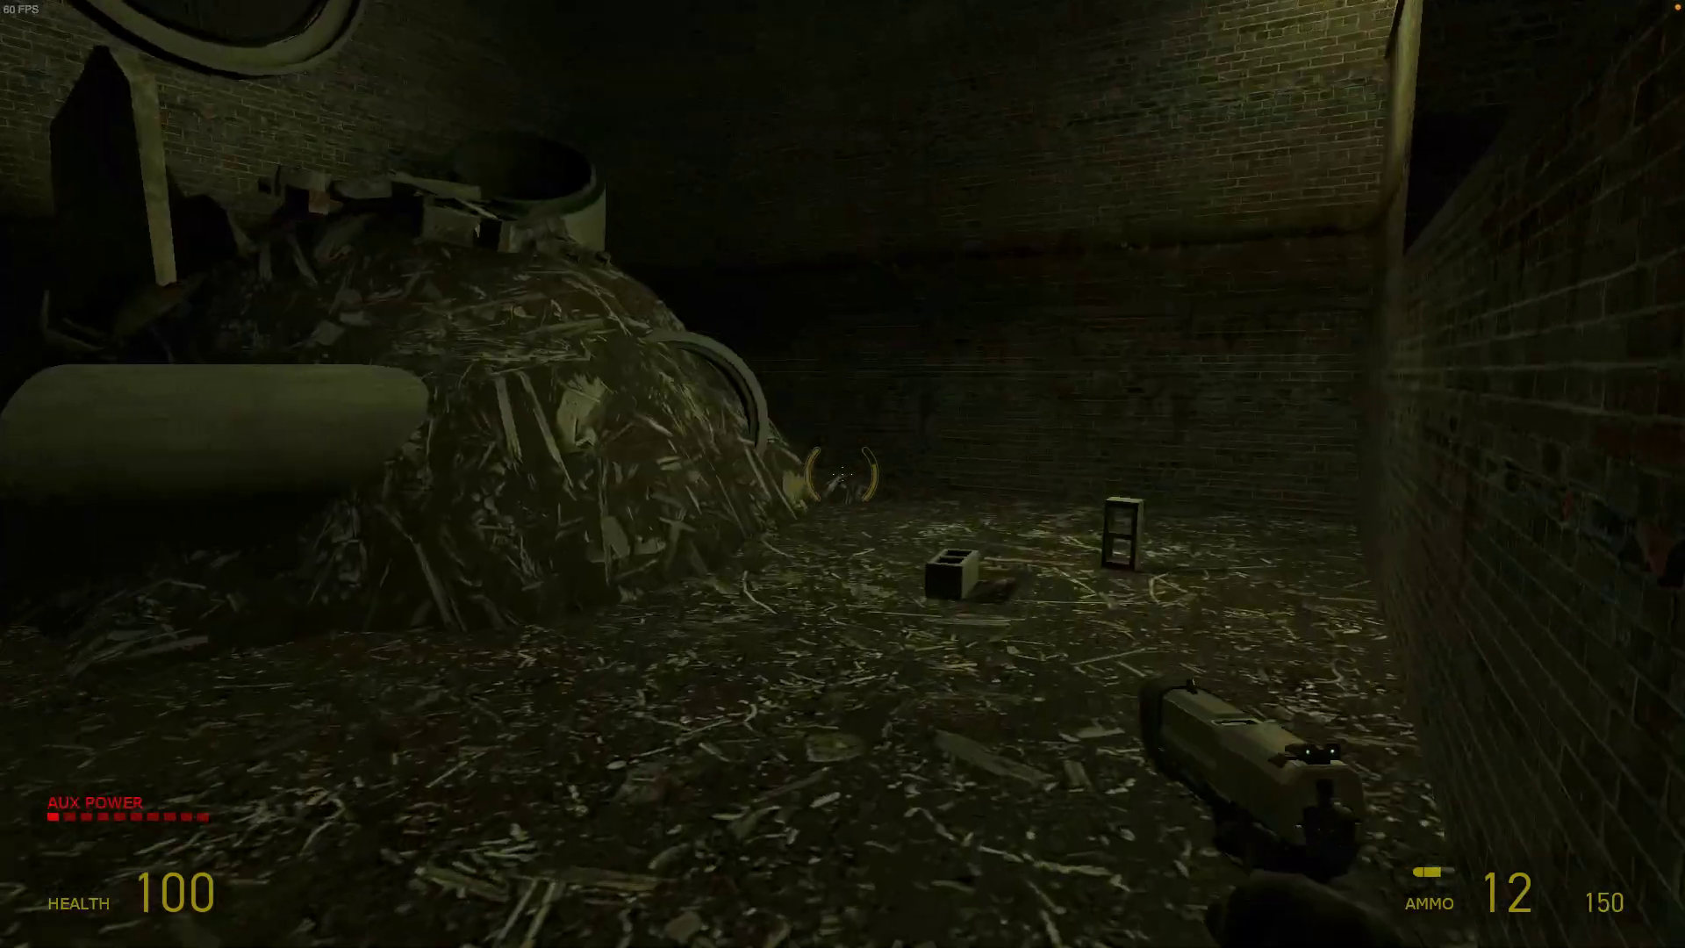